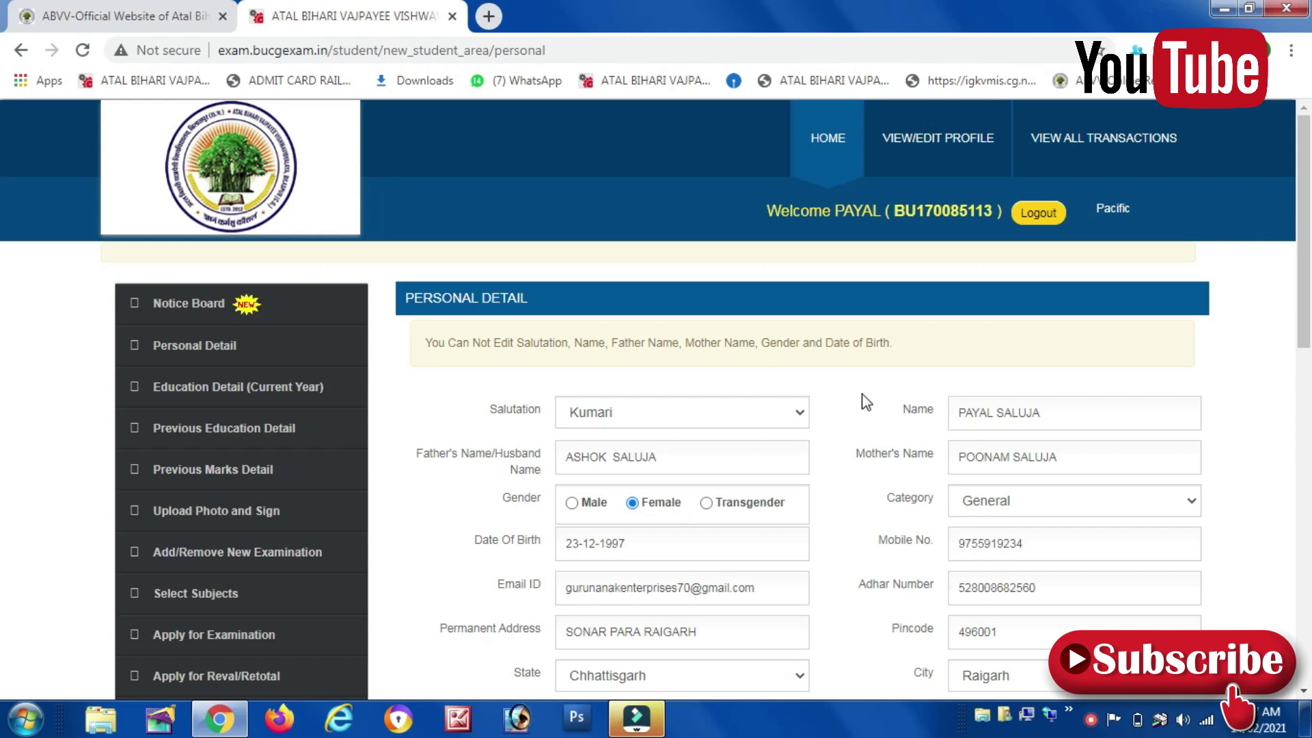
Review the student's personal details and addresses and save them with the update option.
{"action": "scroll", "coordinate": [865, 401], "scroll_direction": "down", "scroll_amount": 1}
{"action": "scroll", "coordinate": [863, 398], "scroll_direction": "down", "scroll_amount": 1}
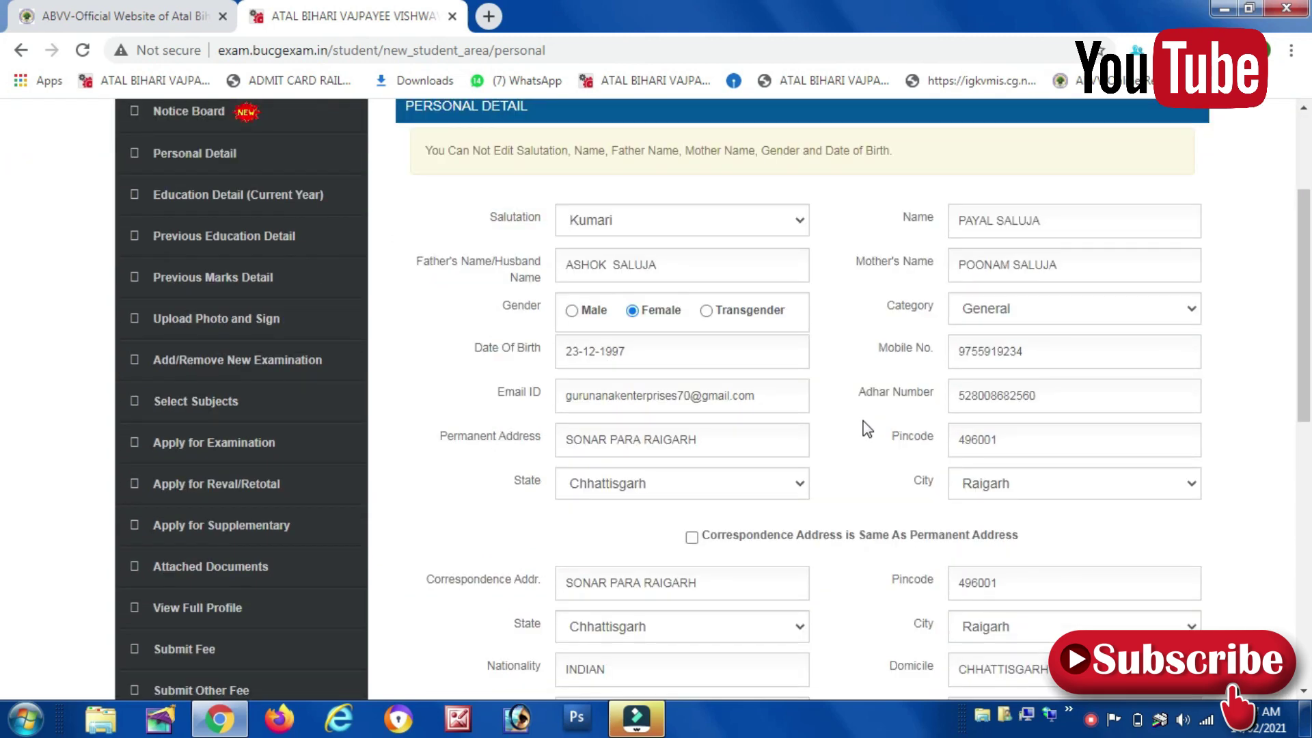
{"action": "scroll", "coordinate": [862, 424], "scroll_direction": "down", "scroll_amount": 3}
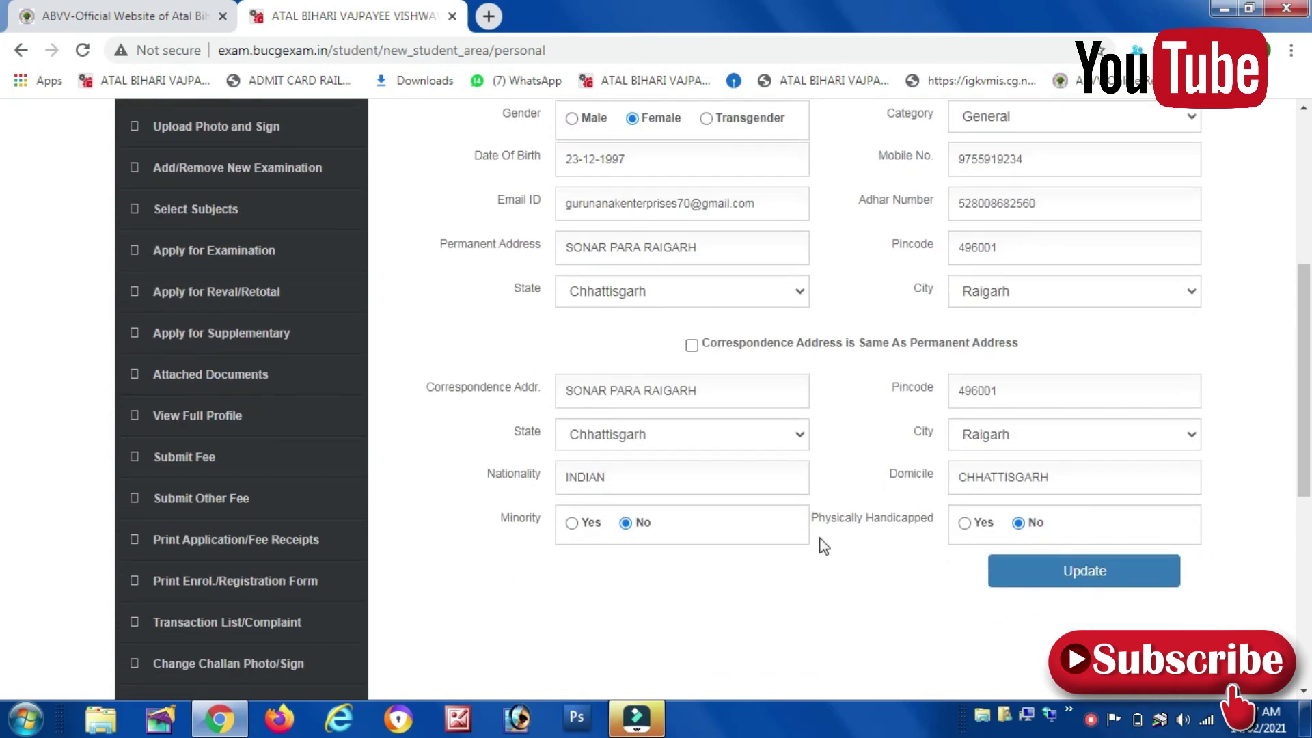
{"action": "left_click_drag", "start_coordinate": [425, 343], "coordinate": [885, 335]}
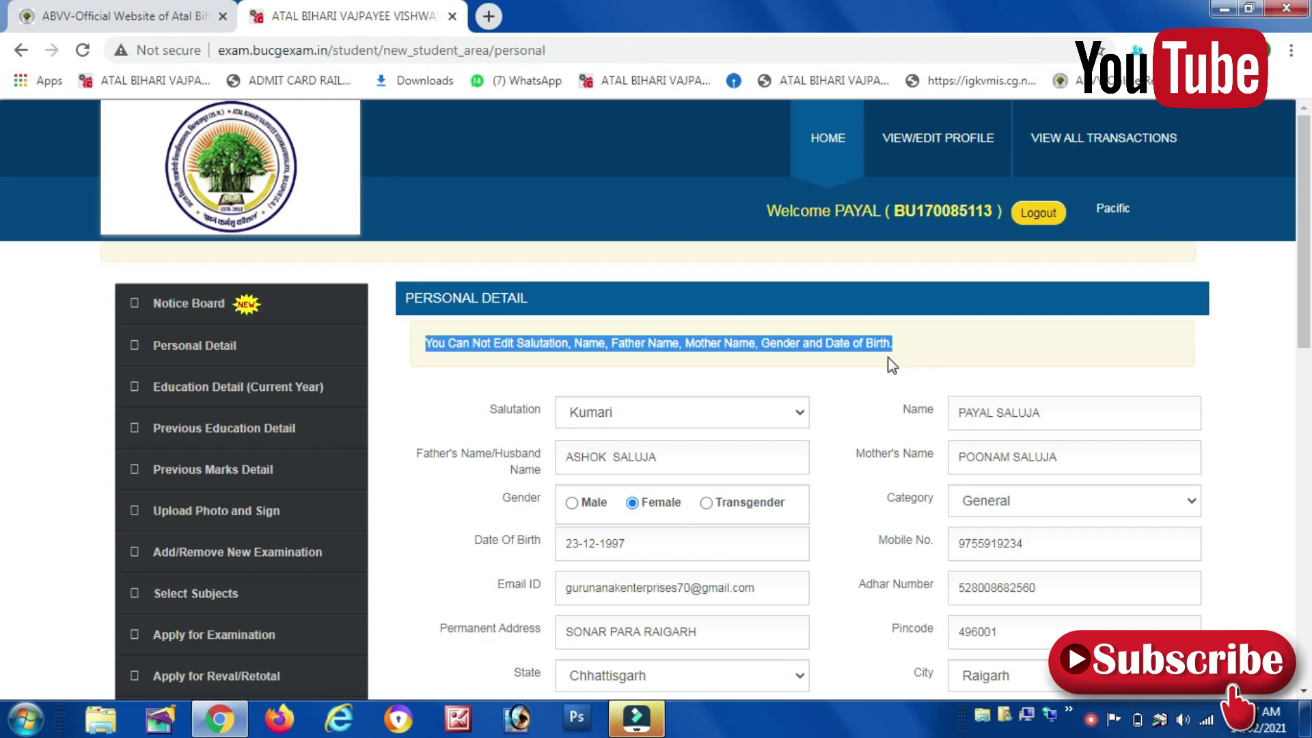
{"action": "scroll", "coordinate": [826, 545], "scroll_direction": "down", "scroll_amount": 7}
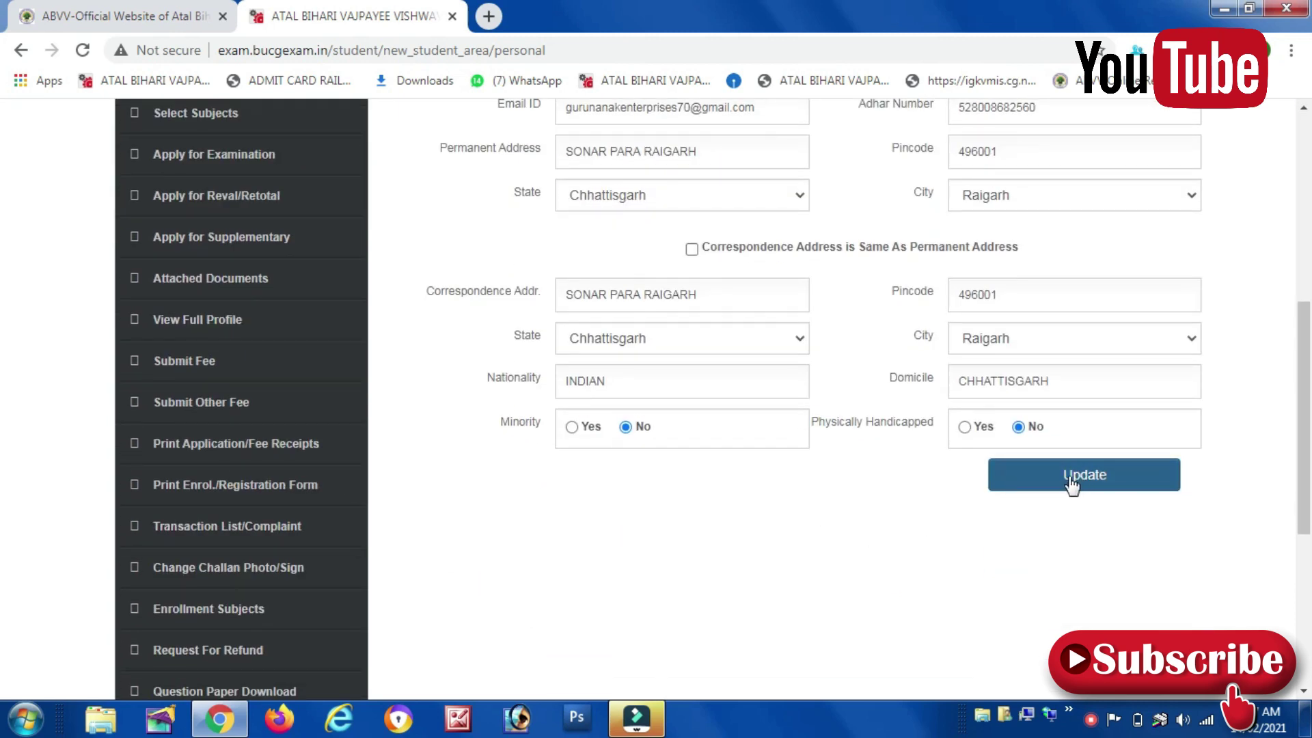
{"action": "left_click", "coordinate": [1120, 480]}
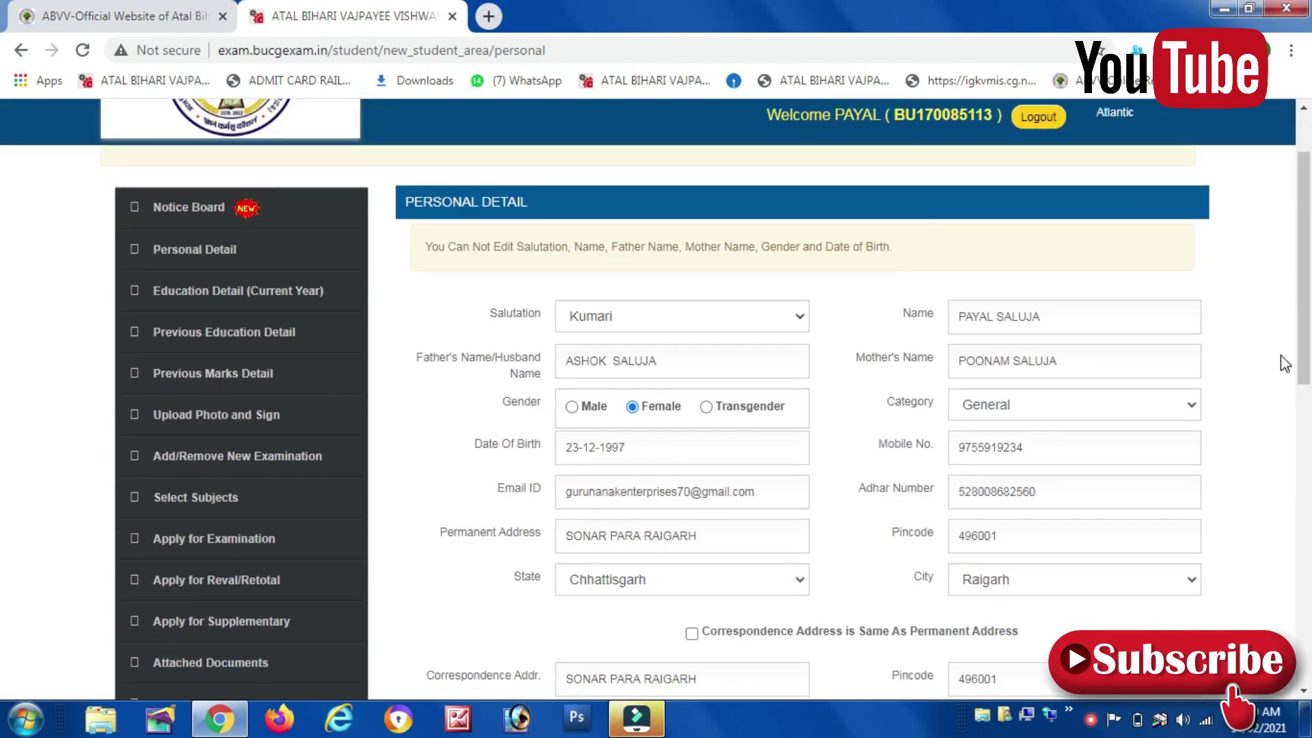
{"action": "scroll", "coordinate": [1284, 363], "scroll_direction": "down", "scroll_amount": 4}
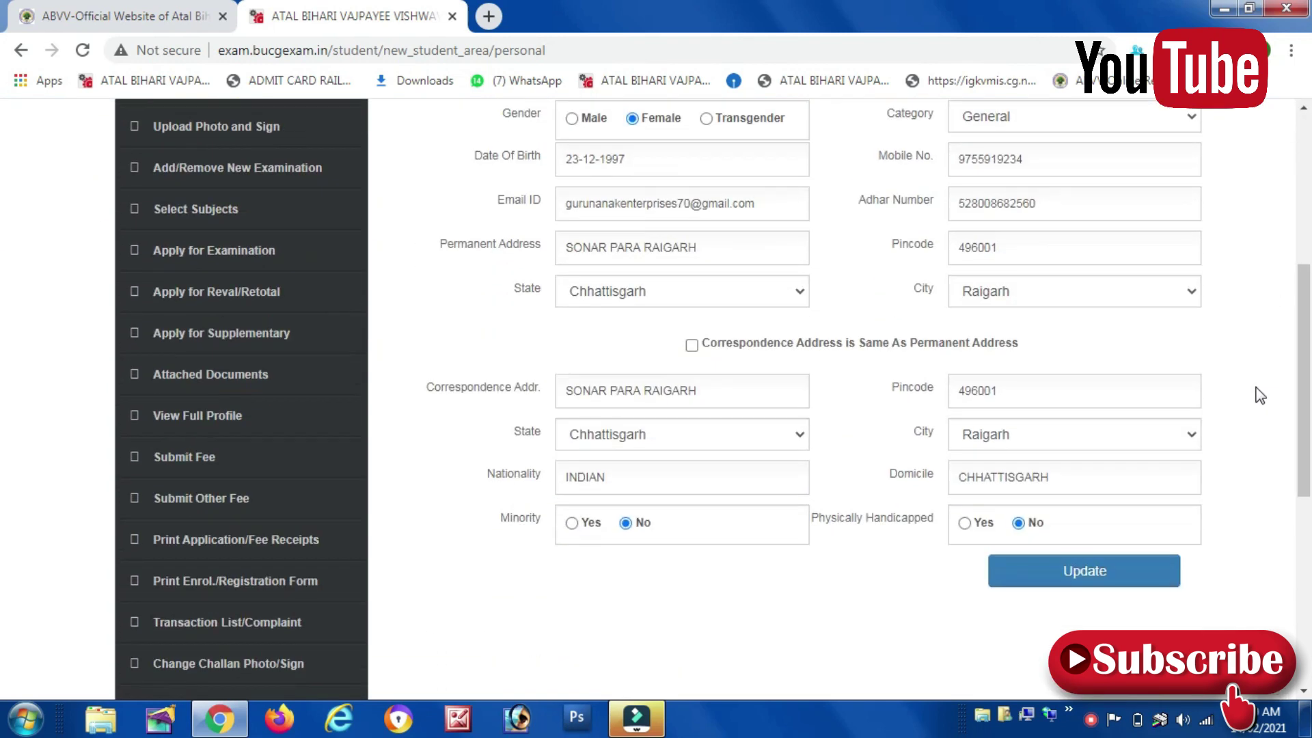
{"action": "left_click", "coordinate": [1086, 580]}
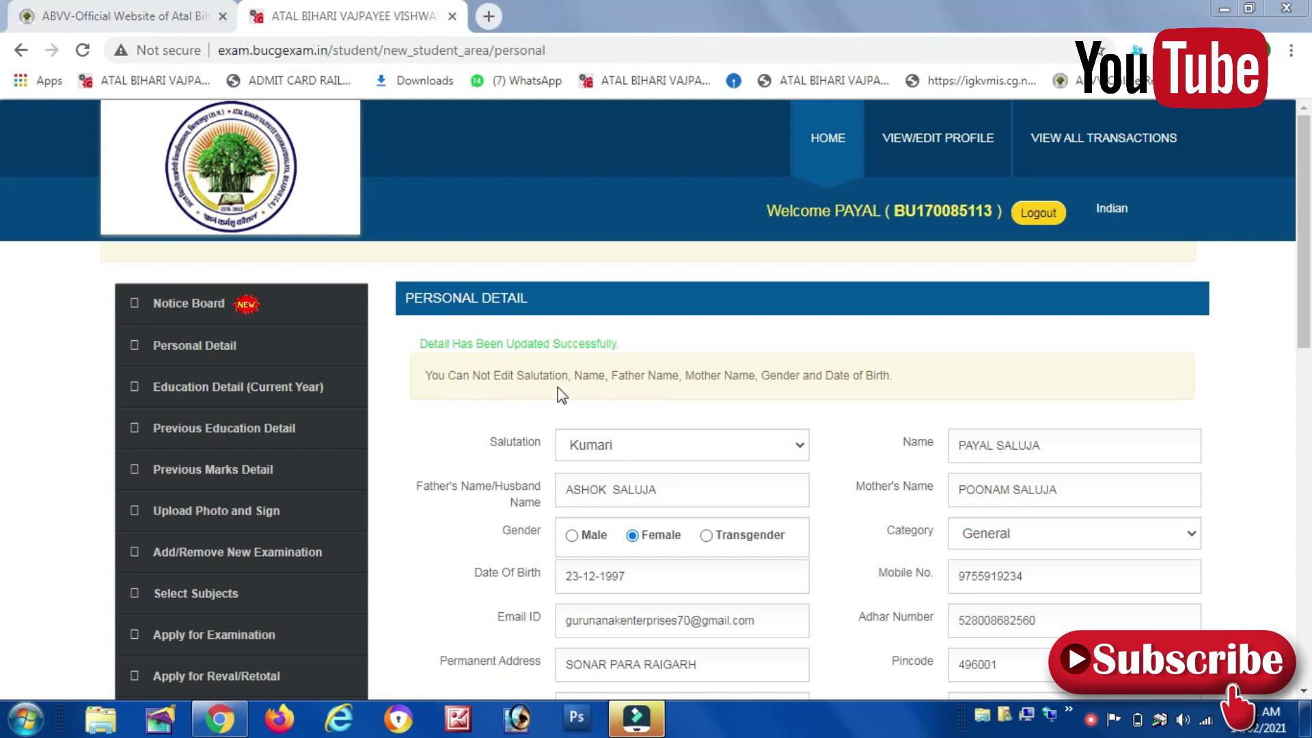
{"action": "left_click", "coordinate": [666, 328]}
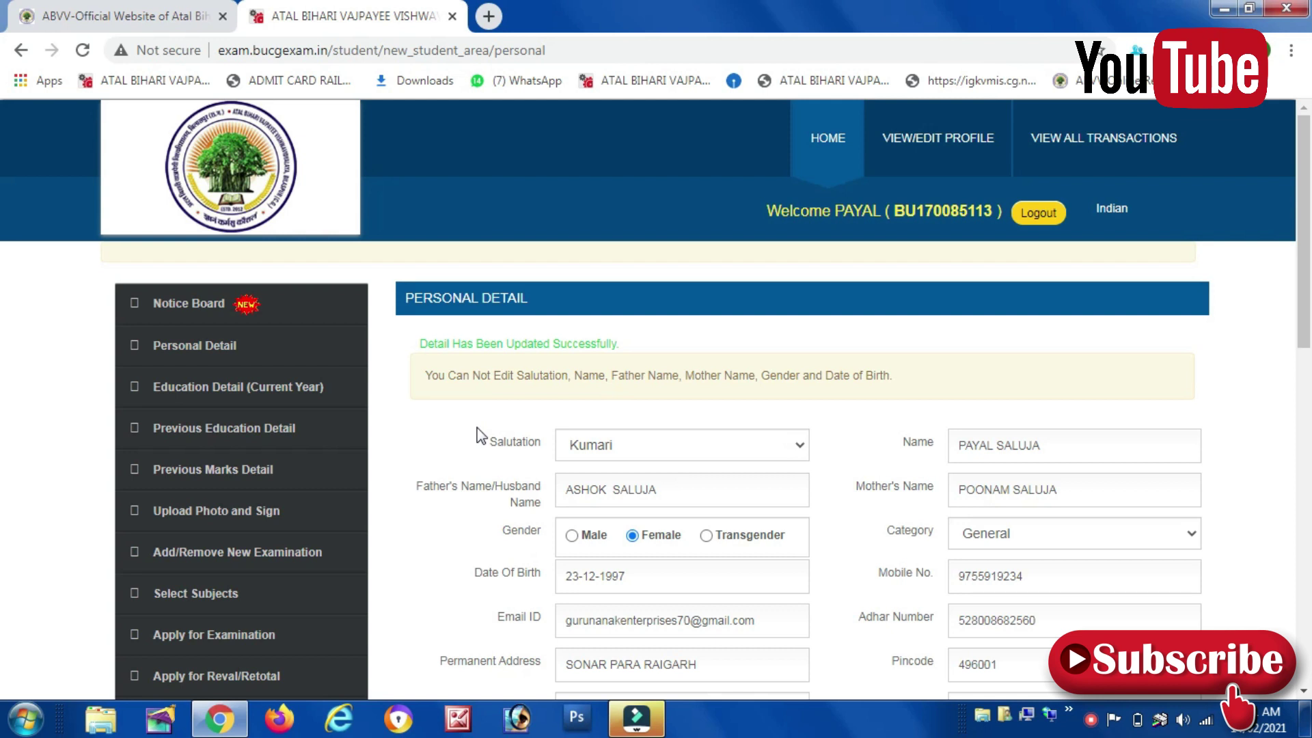
Save the 10th and 12th class records in Previous Education Detail and open the Previous Marks Detail page.
{"action": "left_click", "coordinate": [211, 430]}
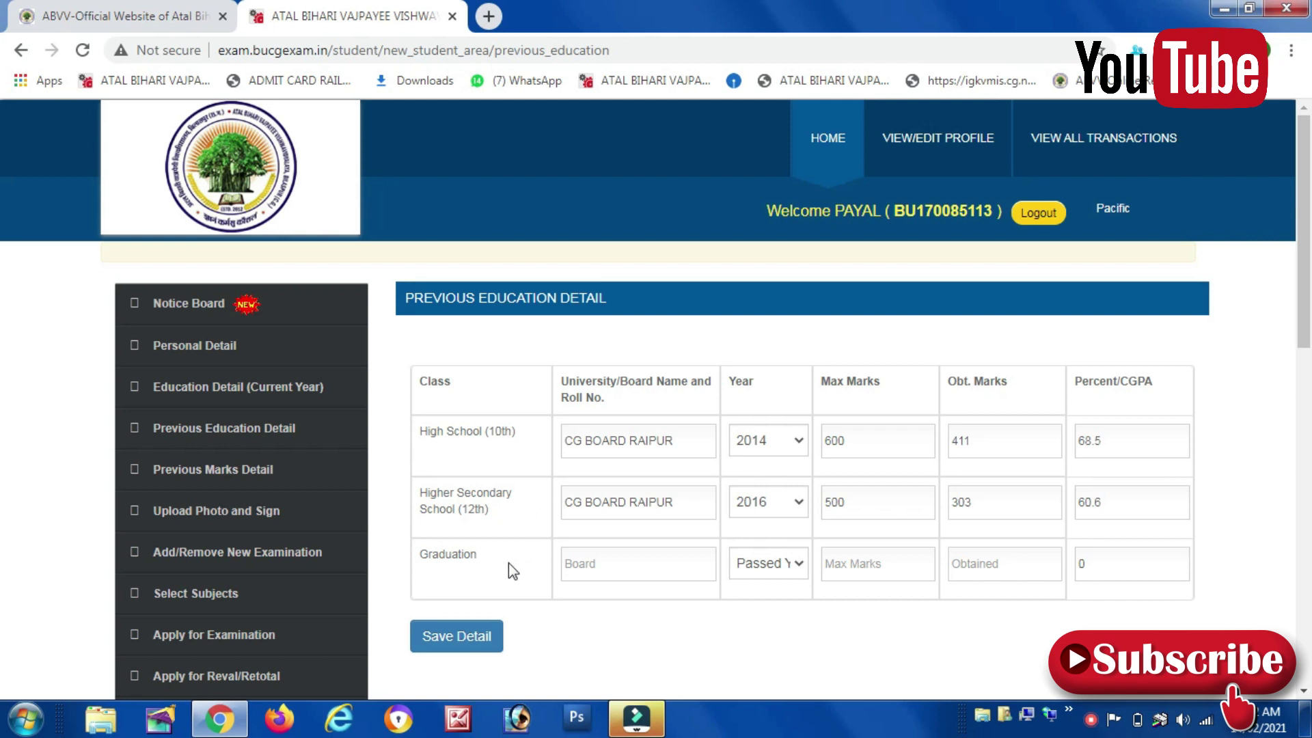
{"action": "left_click", "coordinate": [472, 645]}
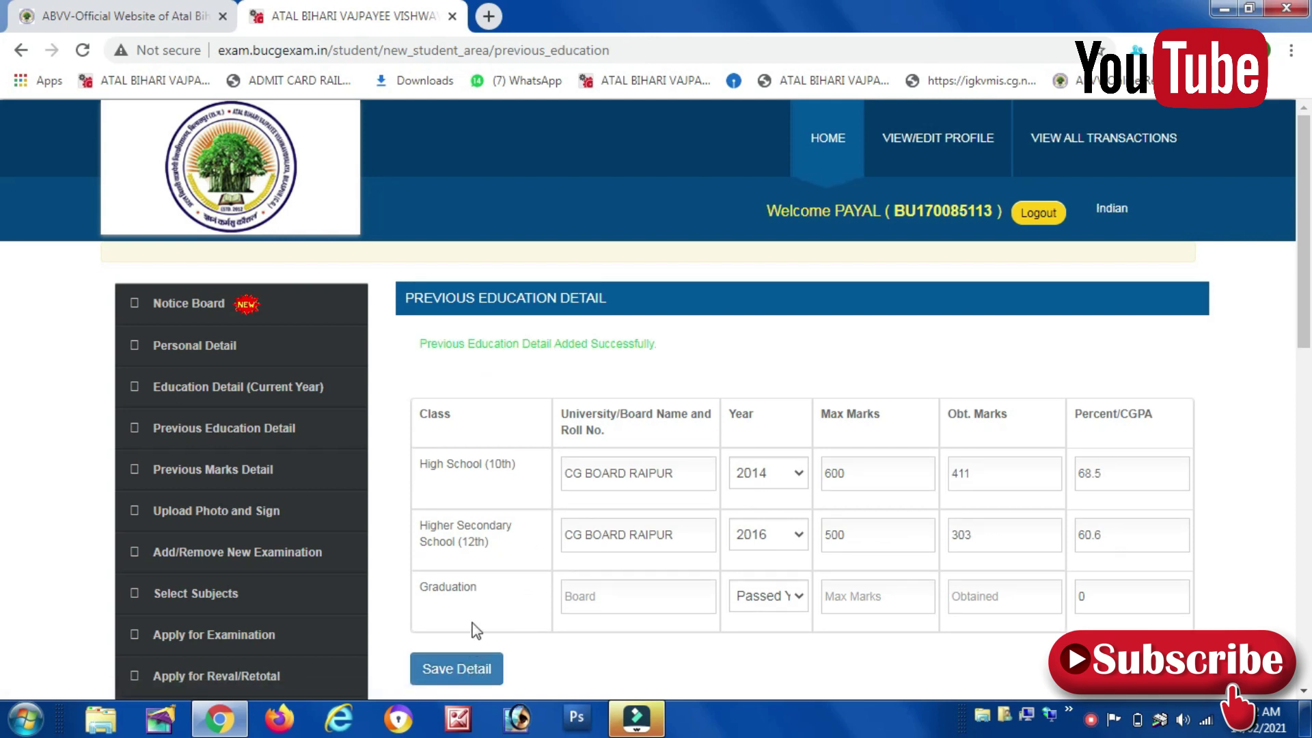
{"action": "left_click", "coordinate": [286, 481]}
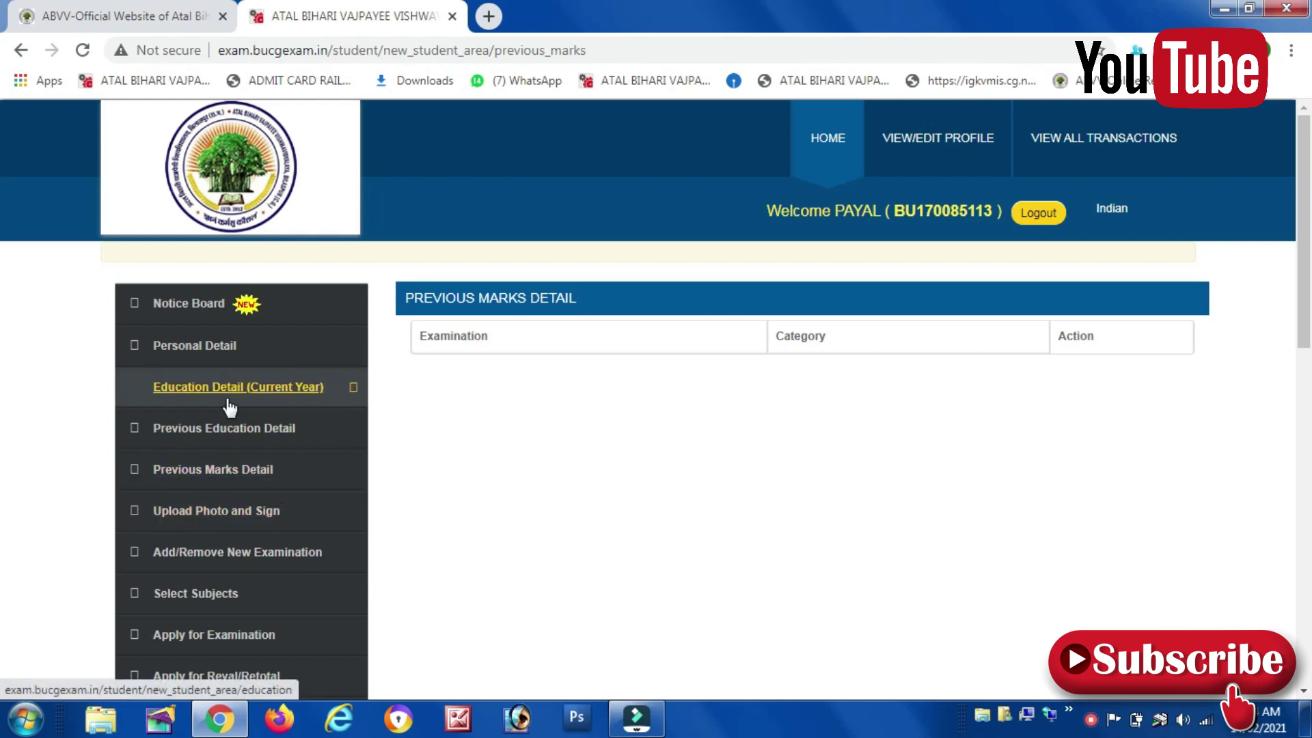
{"action": "left_click", "coordinate": [194, 331]}
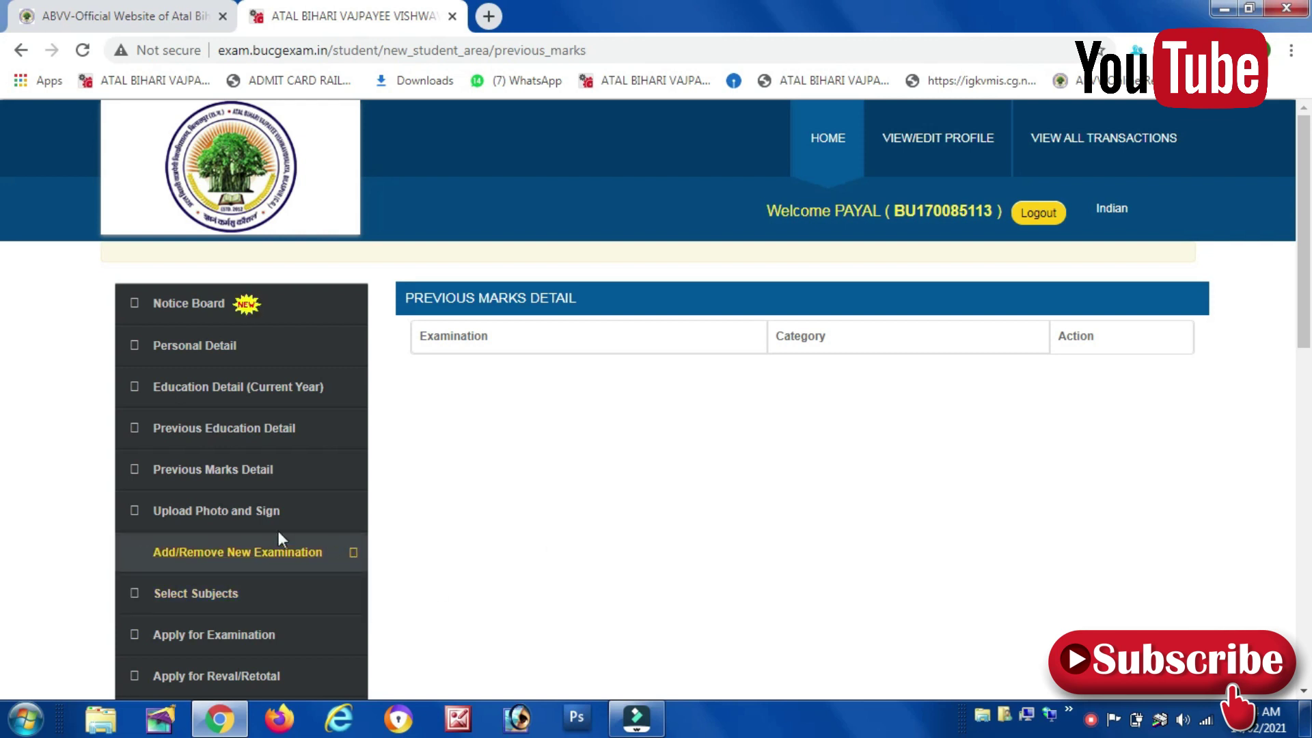
{"action": "left_click", "coordinate": [256, 512]}
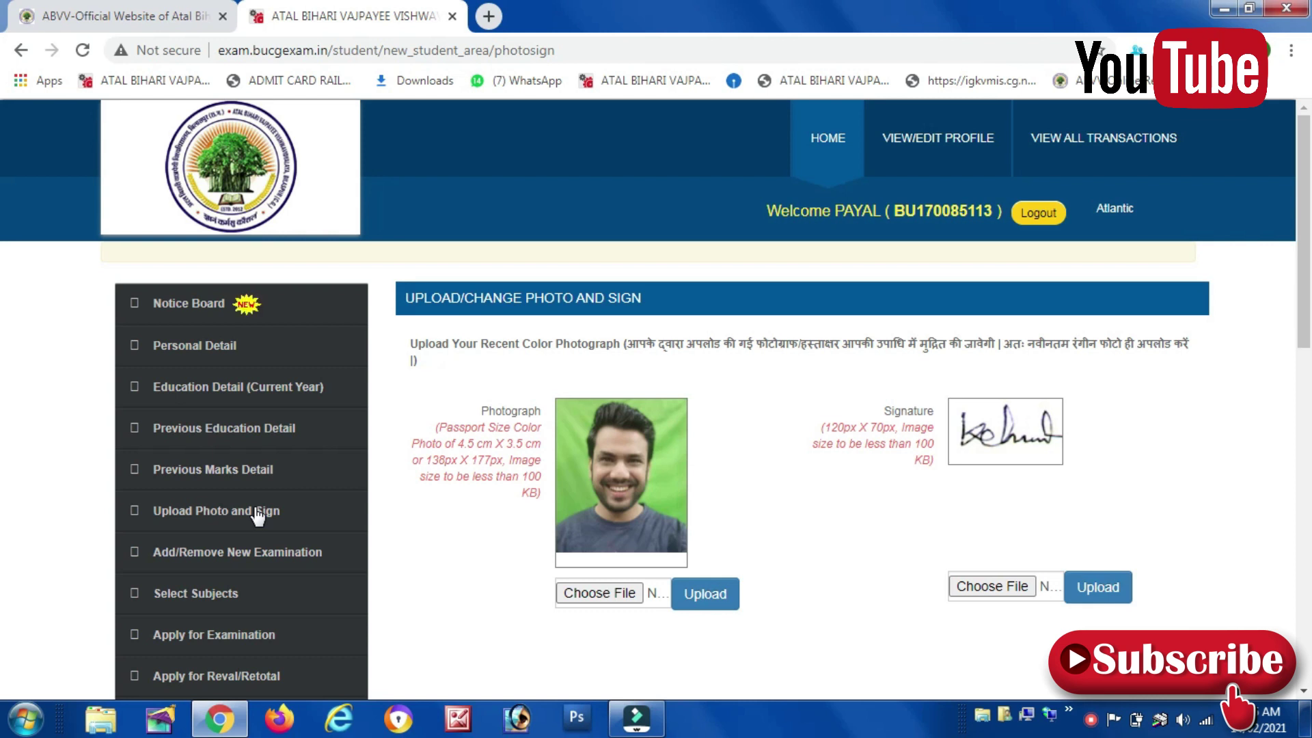
{"action": "left_click", "coordinate": [595, 599]}
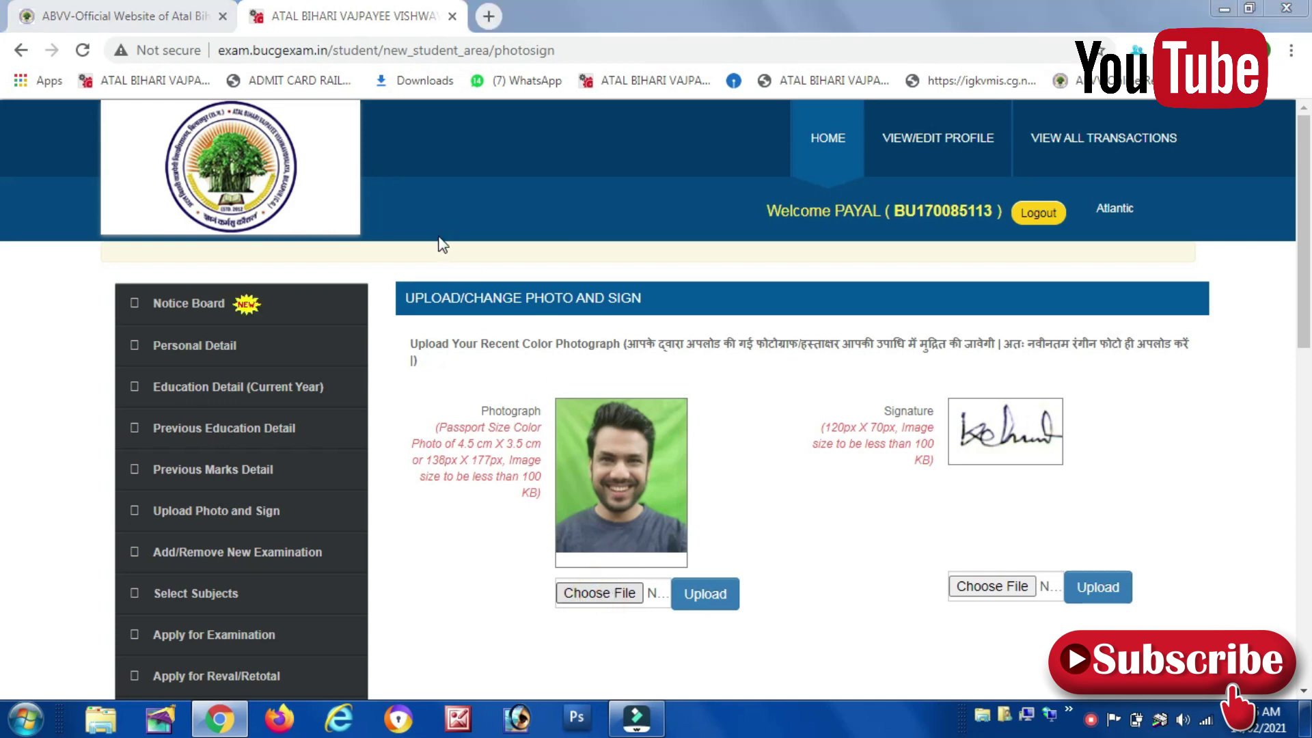
{"action": "left_click", "coordinate": [304, 244]}
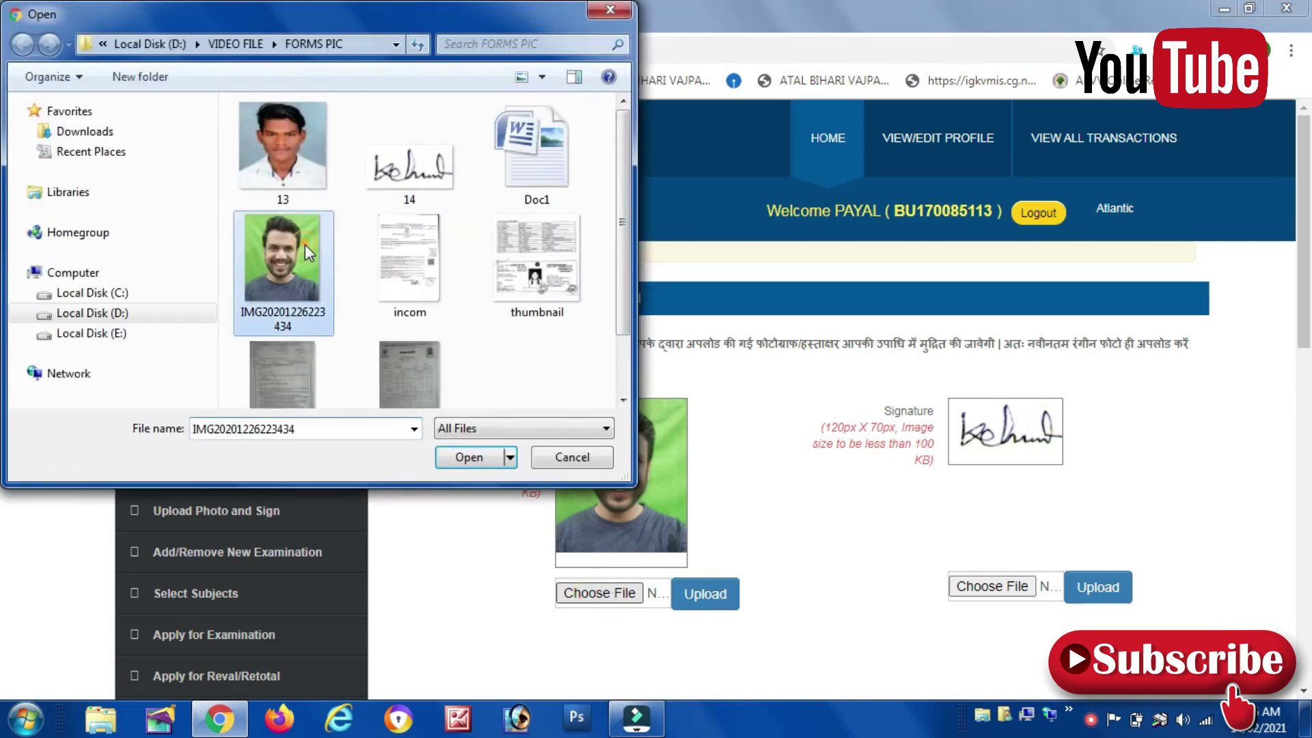
{"action": "left_click", "coordinate": [487, 459]}
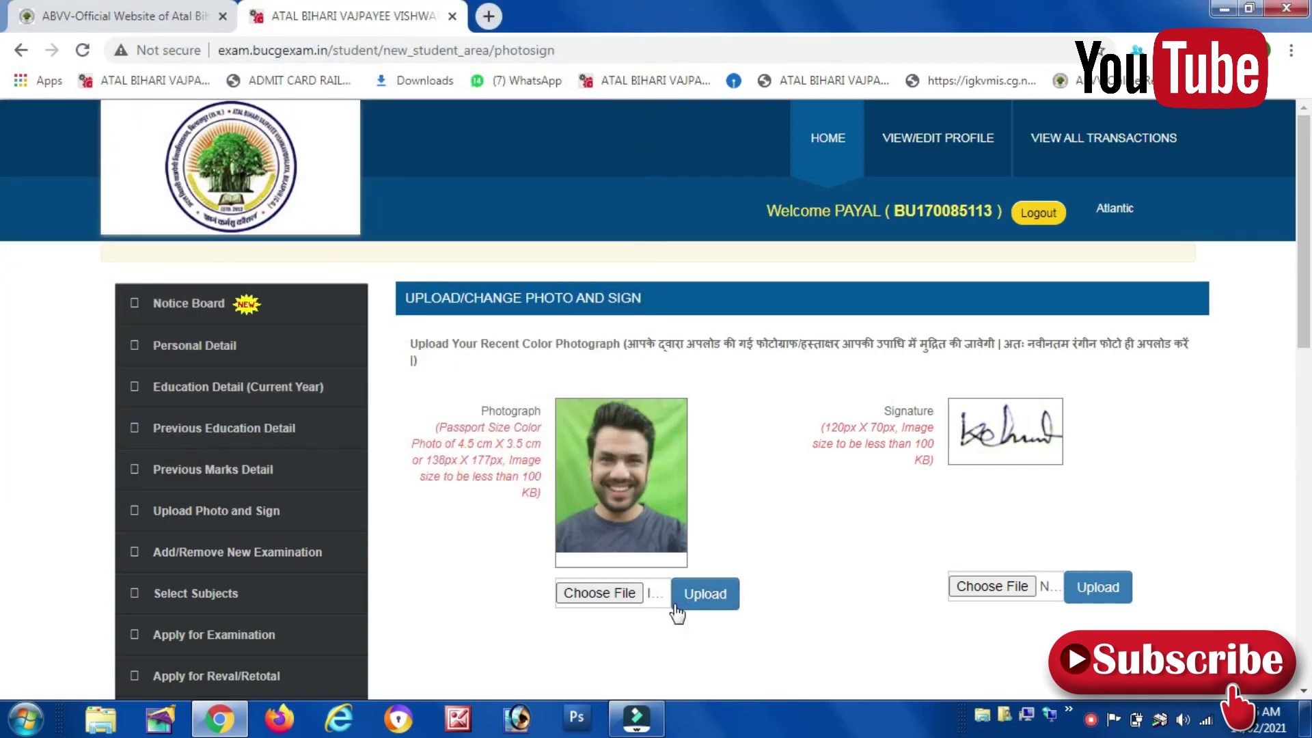
{"action": "left_click", "coordinate": [693, 601]}
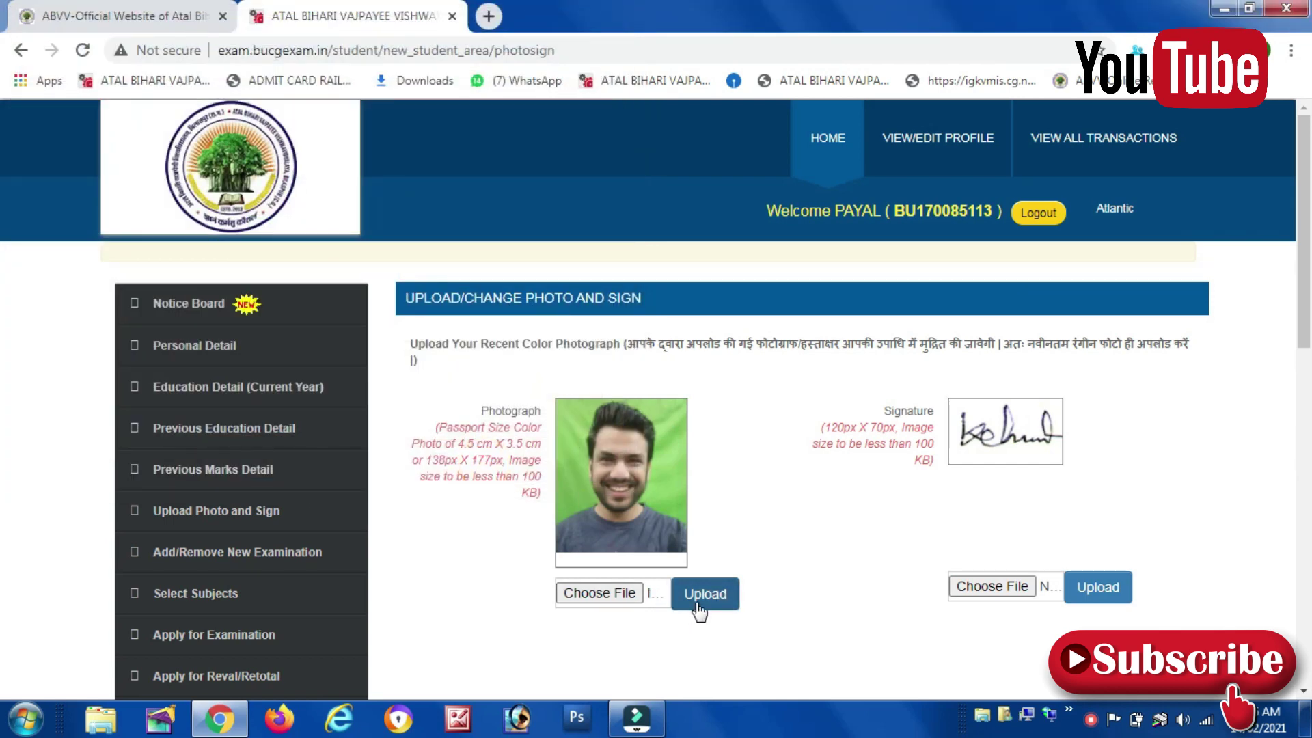
{"action": "left_click", "coordinate": [697, 604]}
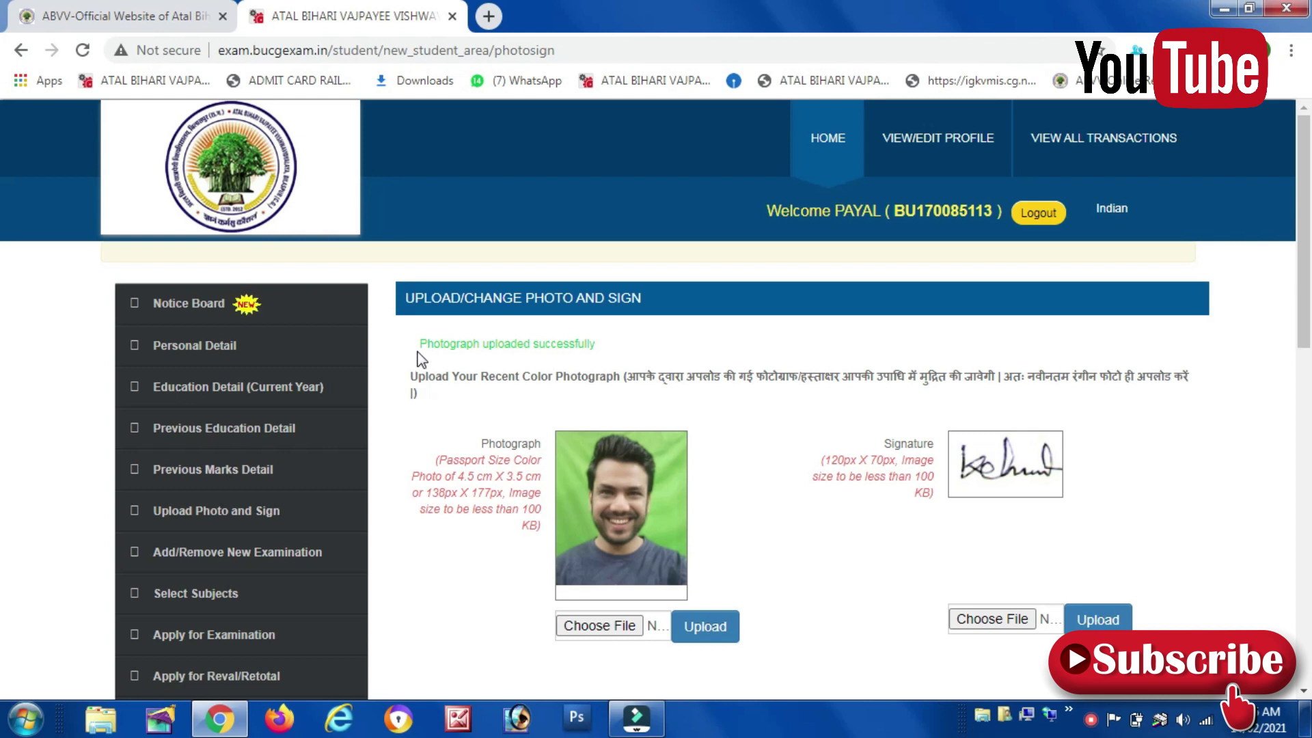
{"action": "left_click_drag", "start_coordinate": [420, 343], "coordinate": [595, 345]}
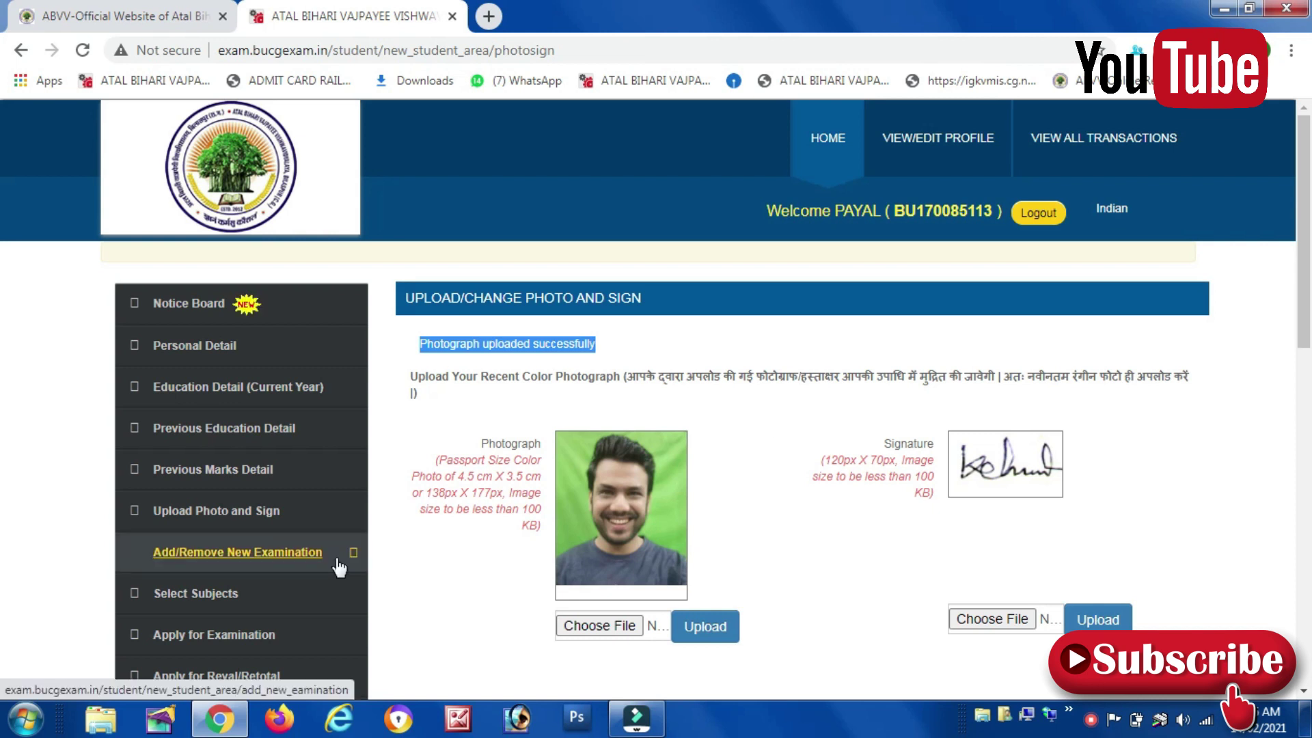
Add an exam with 002 - B.A. PART-II (TWO), category Regular and institute 820 - Janki College of Education, and check the examination list.
{"action": "left_click", "coordinate": [293, 554]}
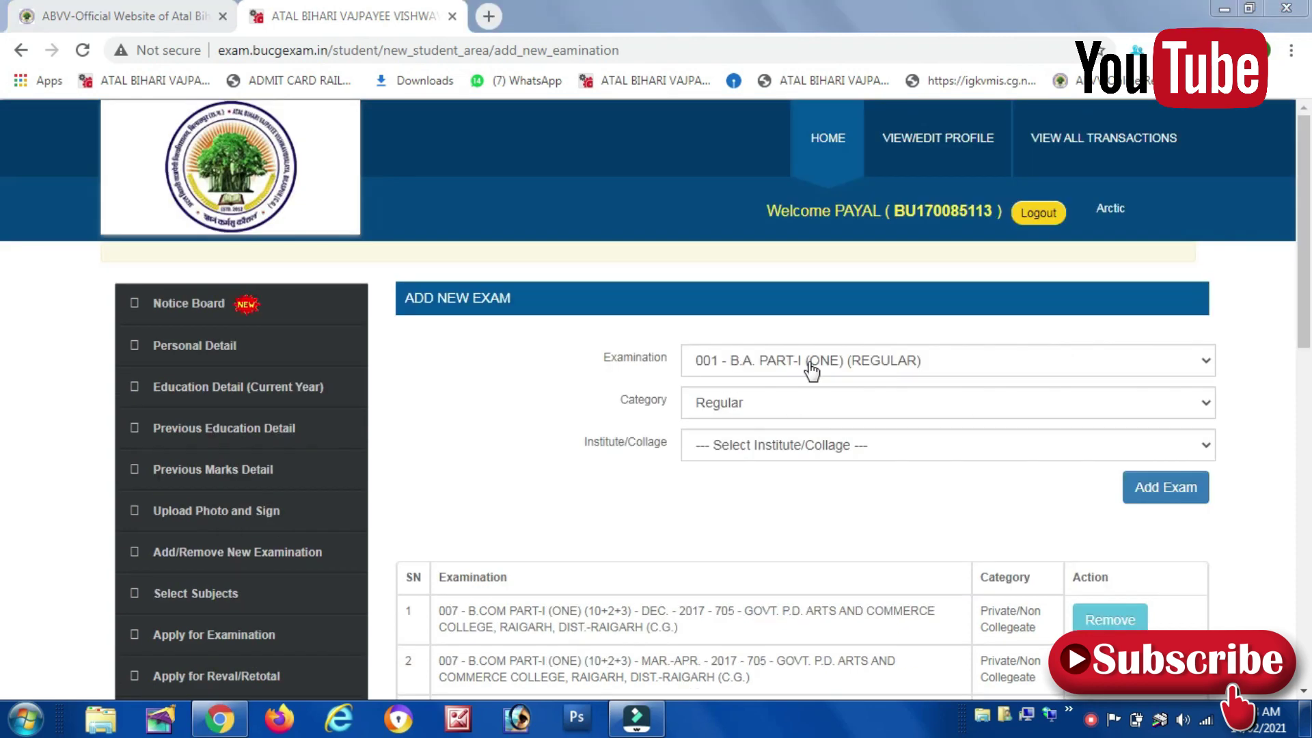
{"action": "left_click", "coordinate": [811, 370]}
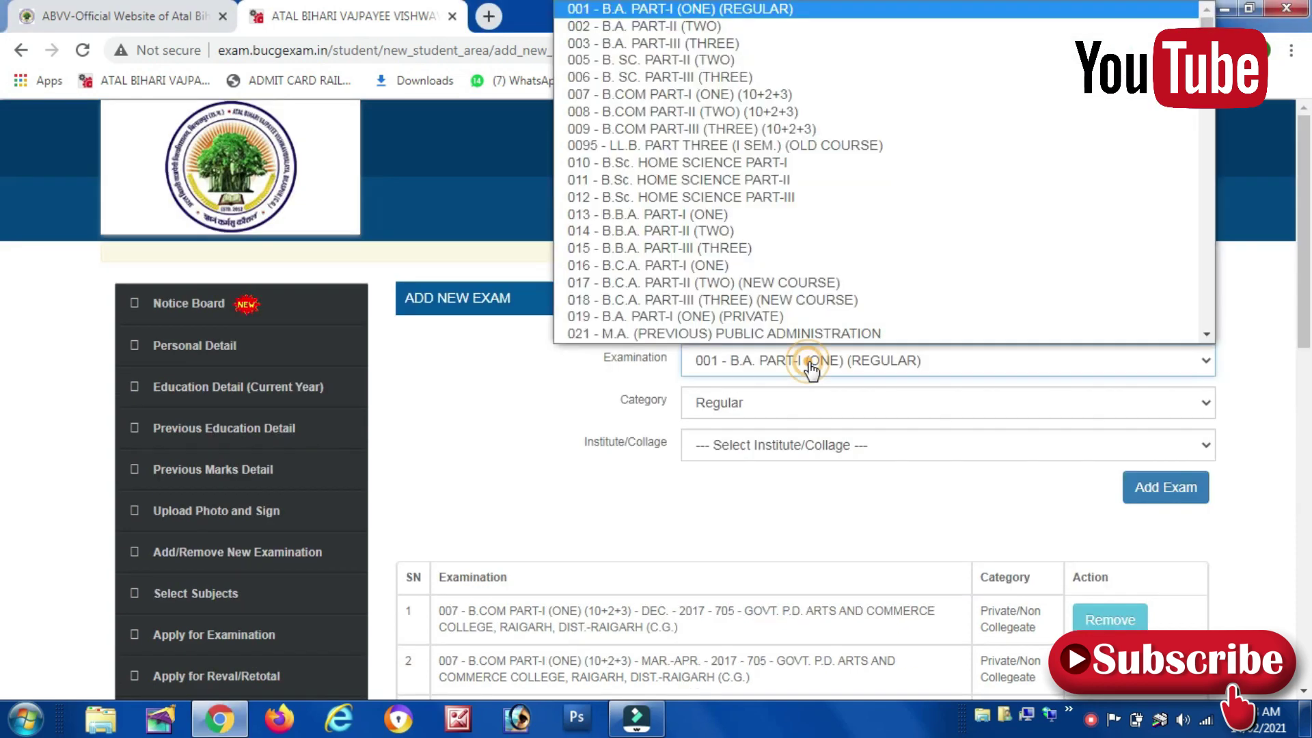
{"action": "left_click", "coordinate": [715, 26]}
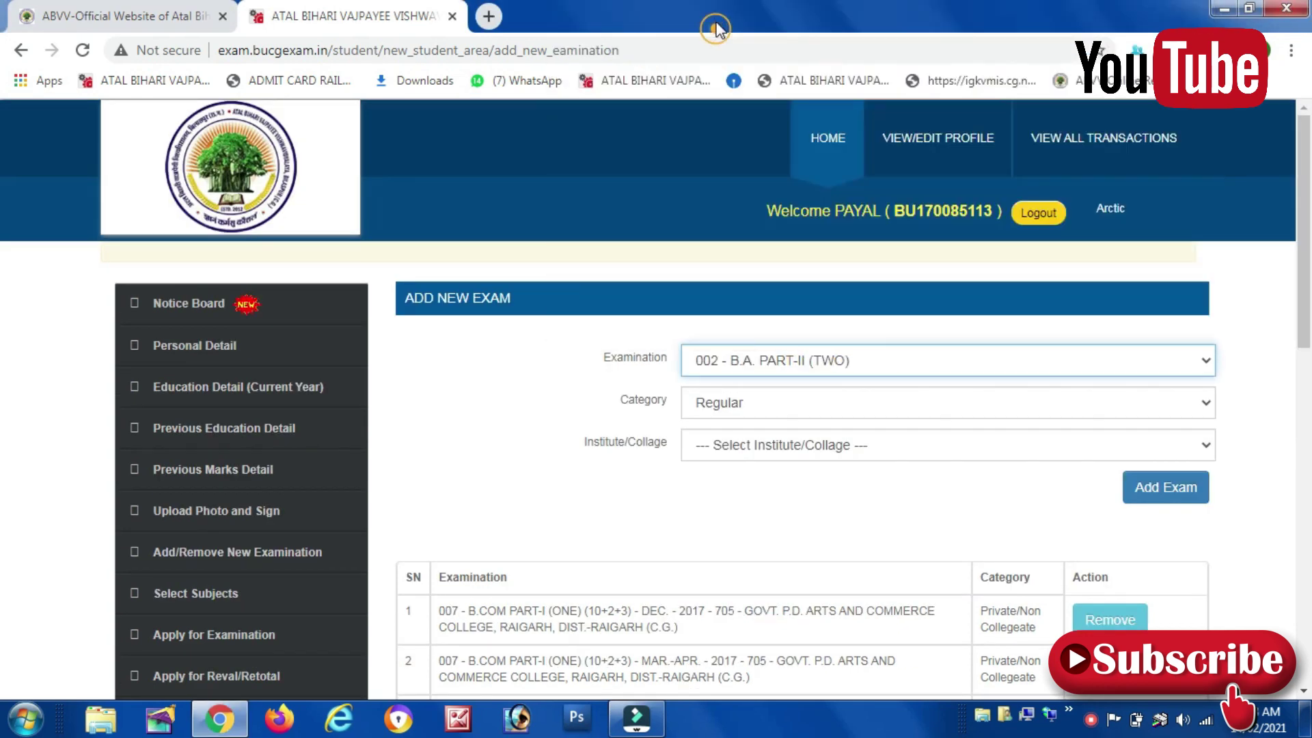
{"action": "left_click", "coordinate": [779, 406]}
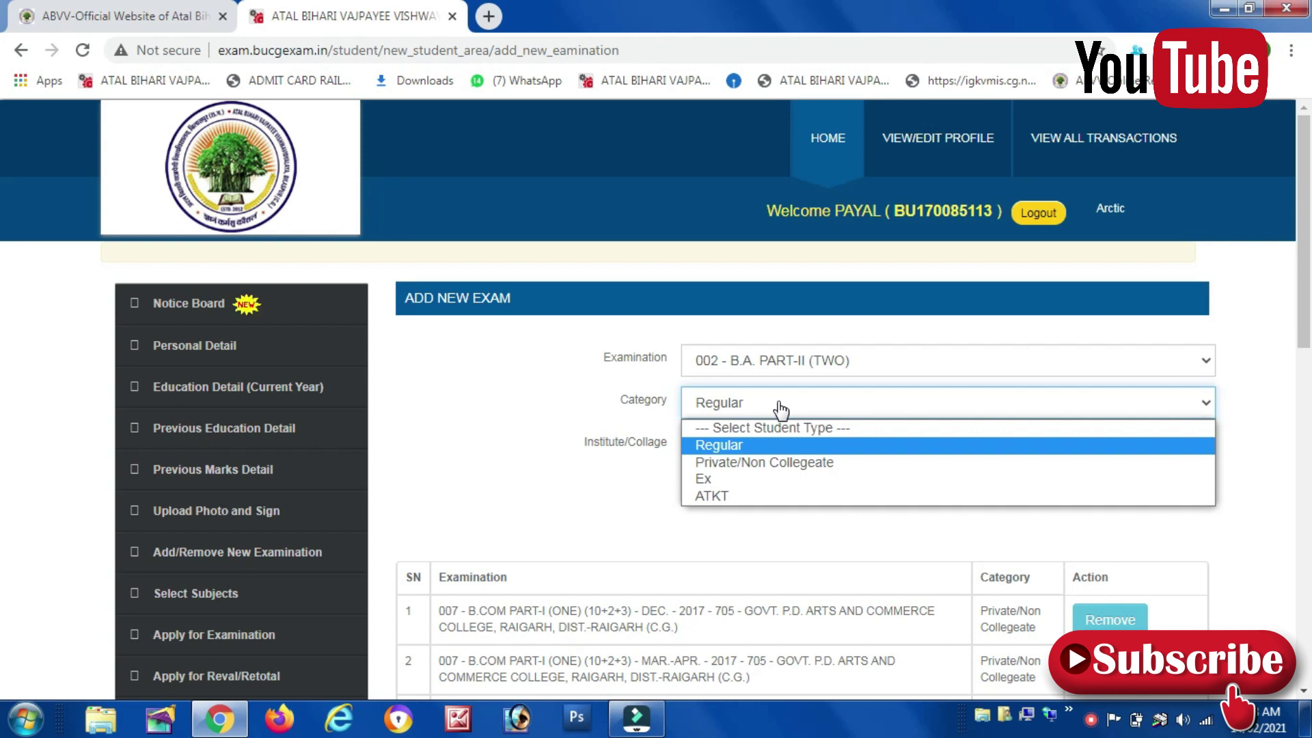
{"action": "left_click", "coordinate": [745, 445]}
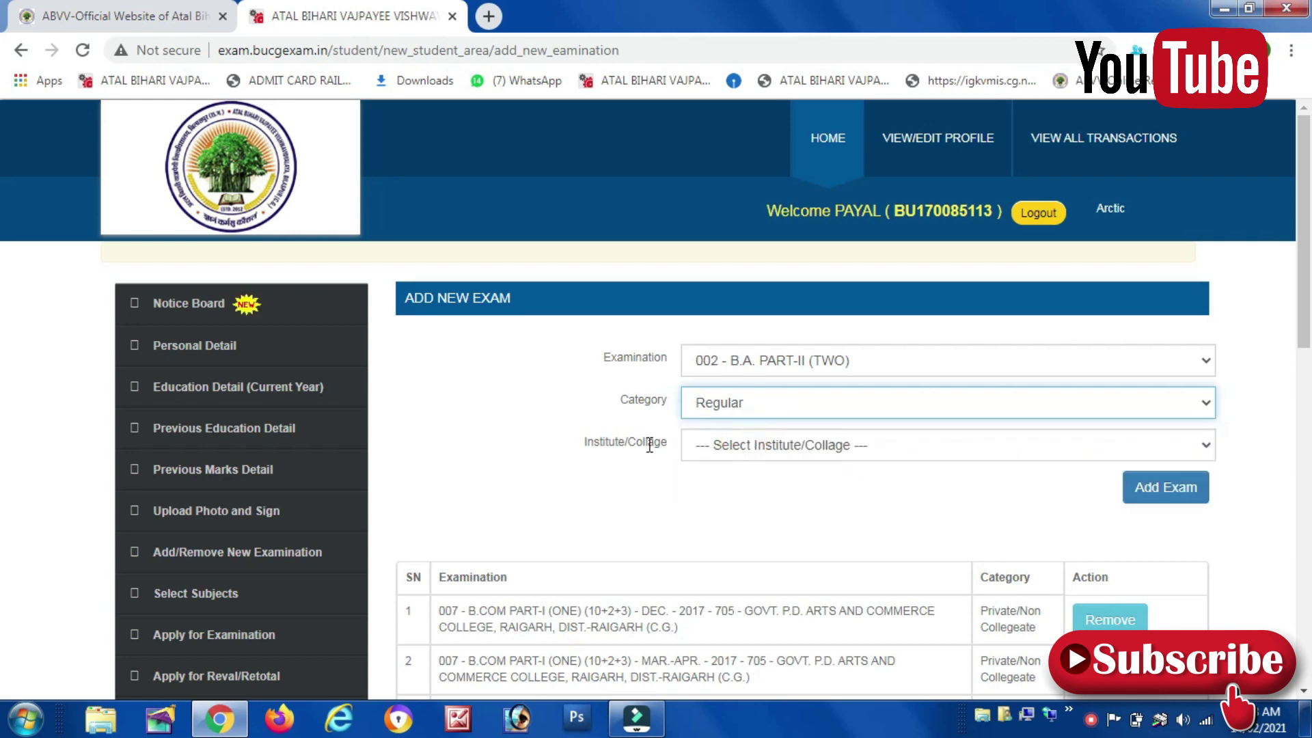
{"action": "left_click", "coordinate": [733, 448]}
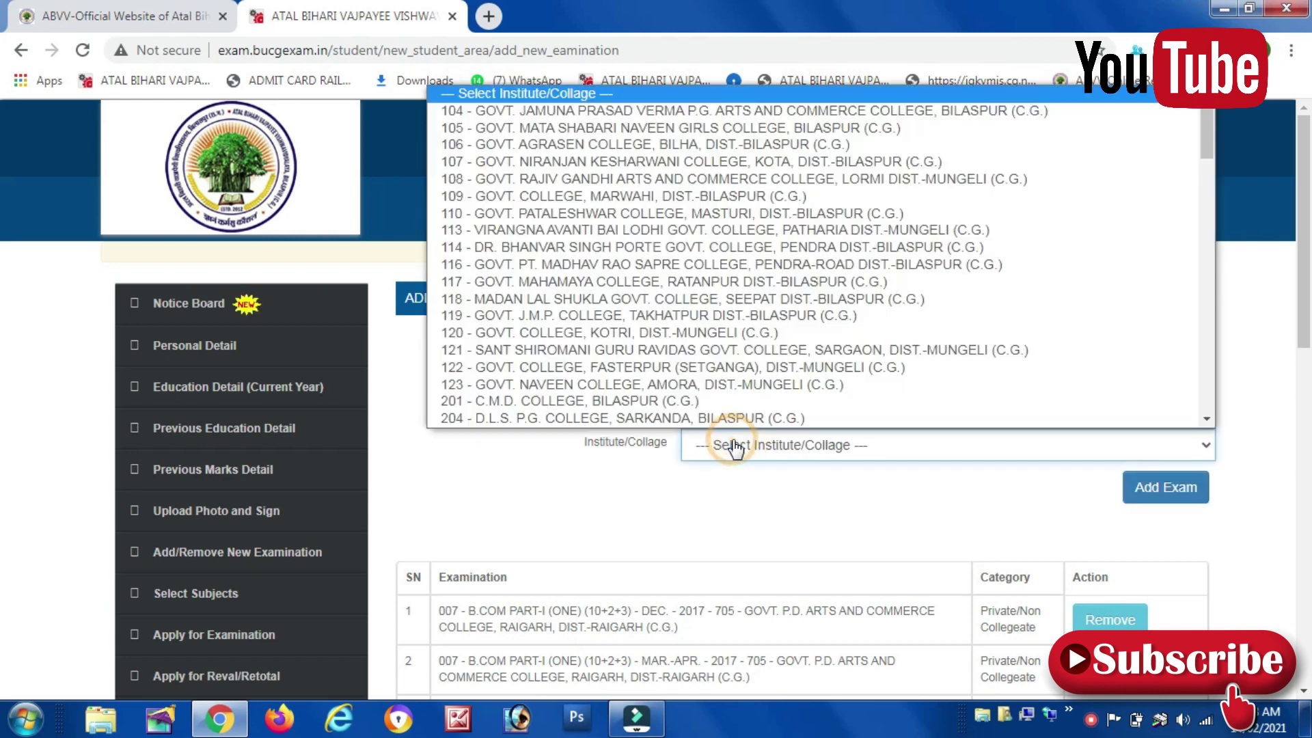
{"action": "scroll", "coordinate": [715, 349], "scroll_direction": "down", "scroll_amount": 1}
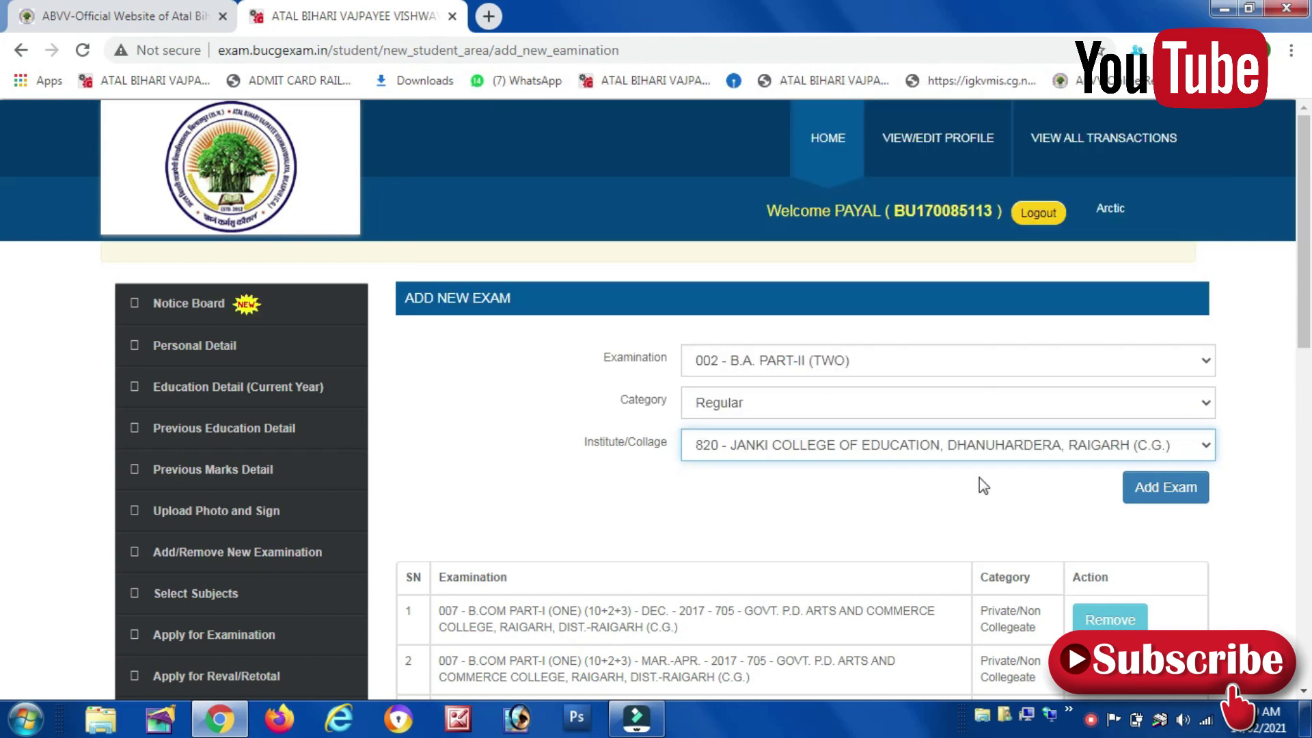
{"action": "left_click", "coordinate": [1155, 502]}
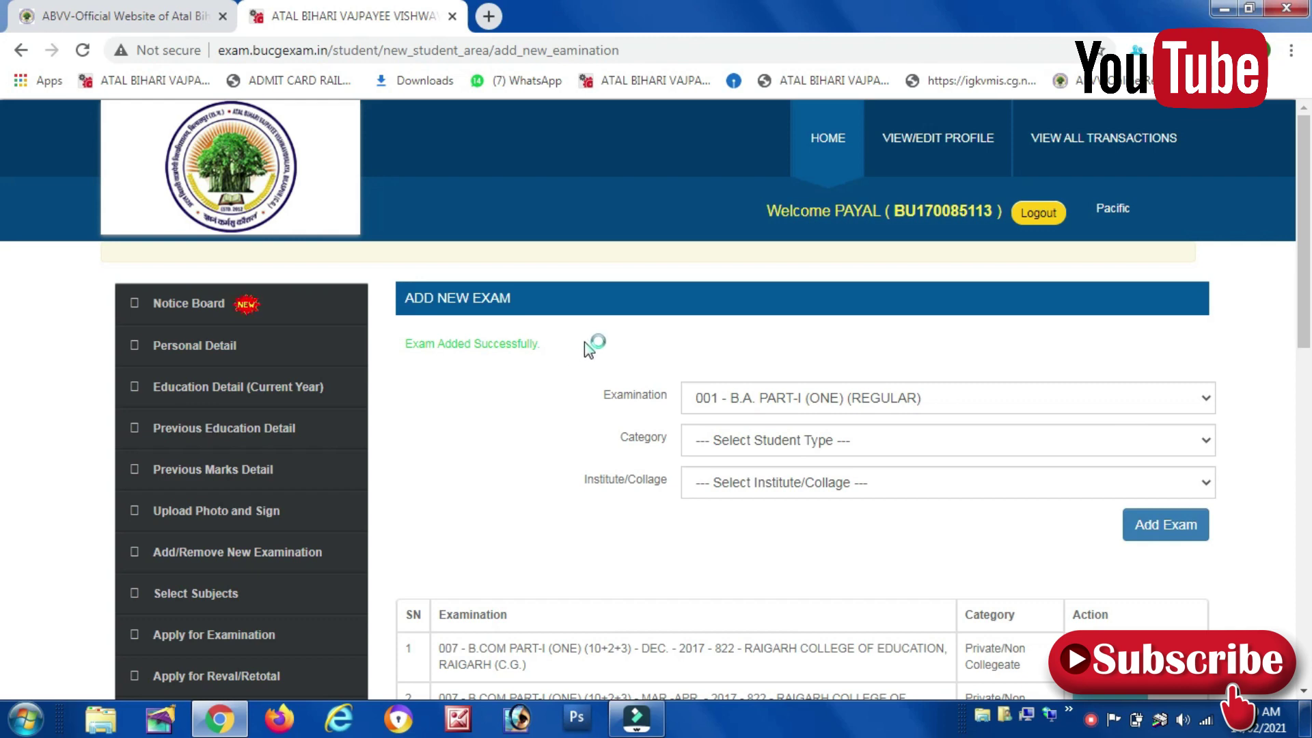
{"action": "scroll", "coordinate": [615, 403], "scroll_direction": "down", "scroll_amount": 4}
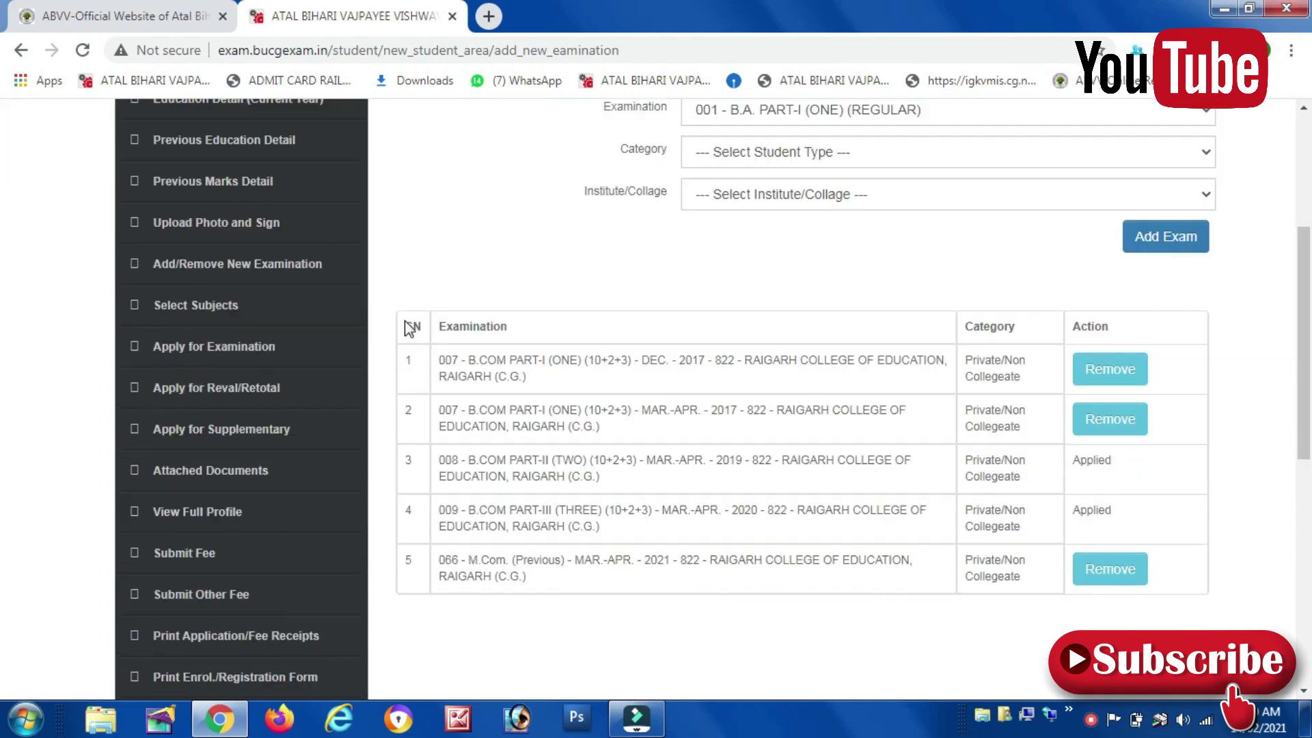
{"action": "left_click_drag", "start_coordinate": [408, 328], "coordinate": [855, 577]}
{"action": "left_click", "coordinate": [854, 571]}
Select all five compulsory subjects for the 066 - M.Com. (Previous) examination and save the subjects.
{"action": "scroll", "coordinate": [219, 500], "scroll_direction": "up", "scroll_amount": 3}
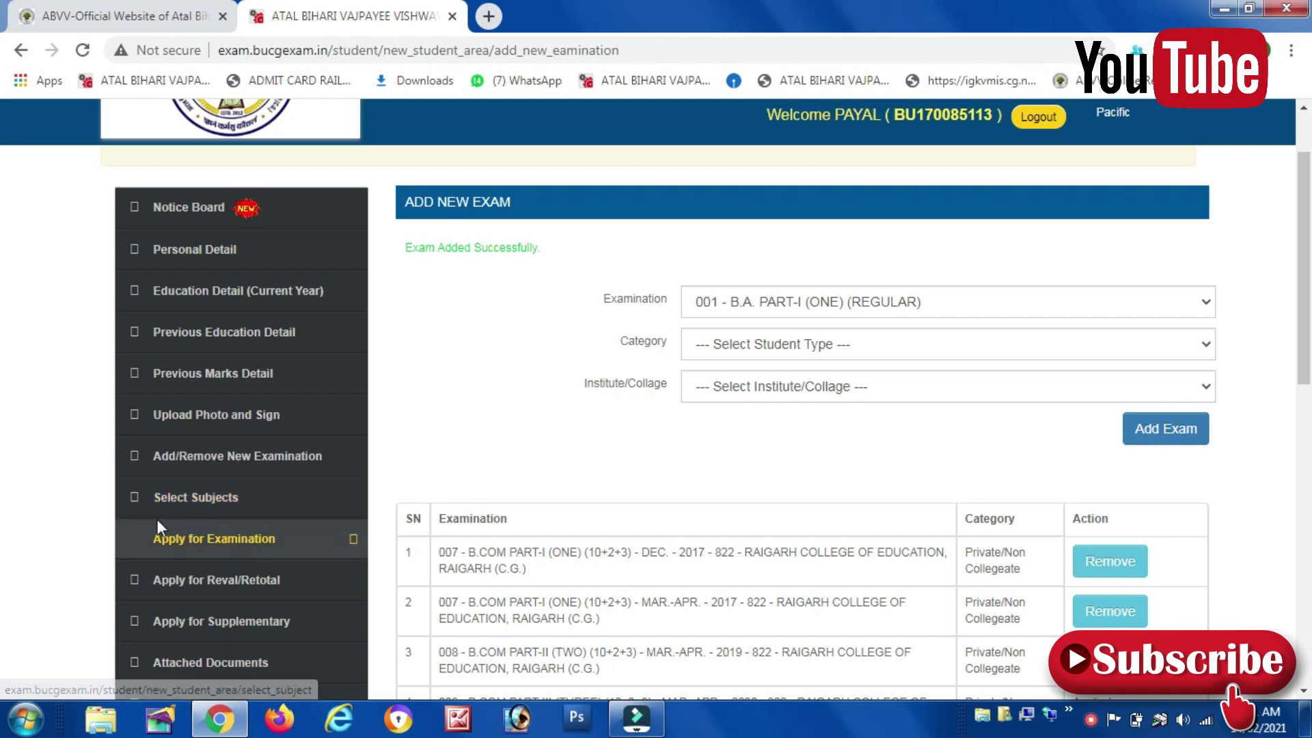
{"action": "left_click", "coordinate": [195, 509]}
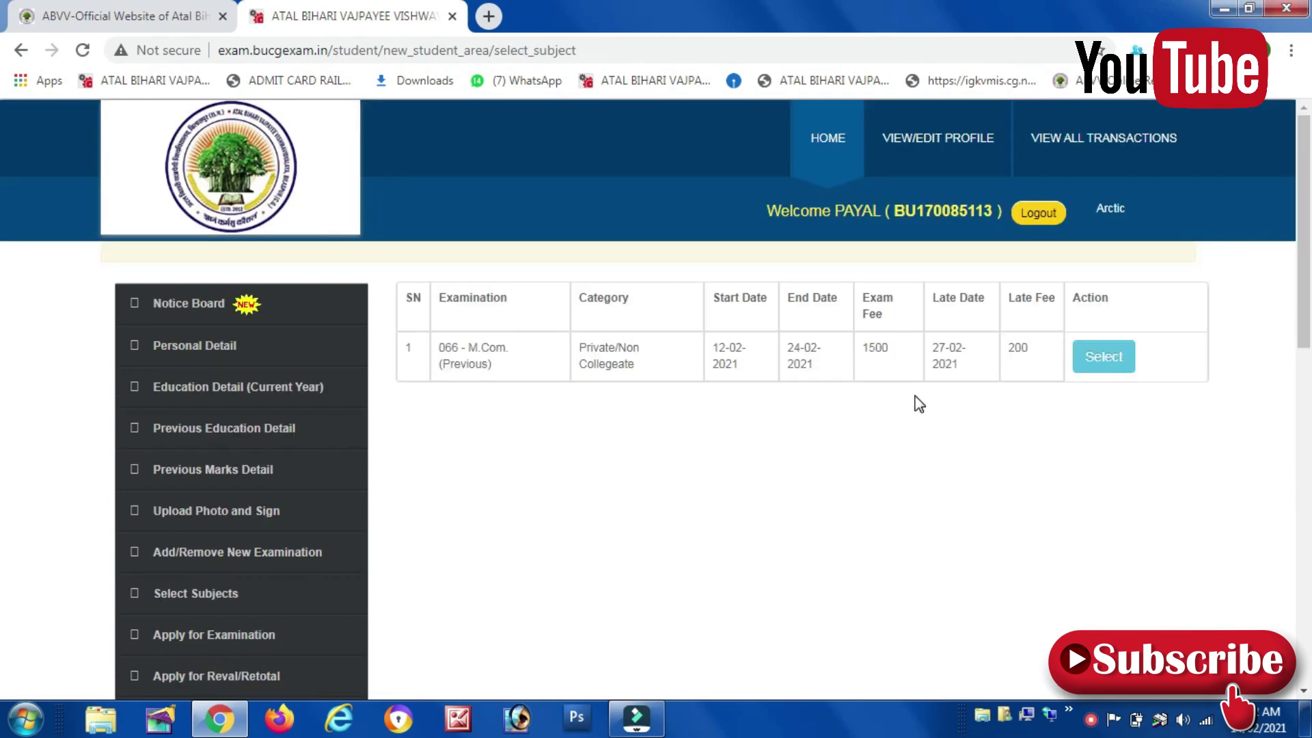
{"action": "left_click", "coordinate": [1114, 363]}
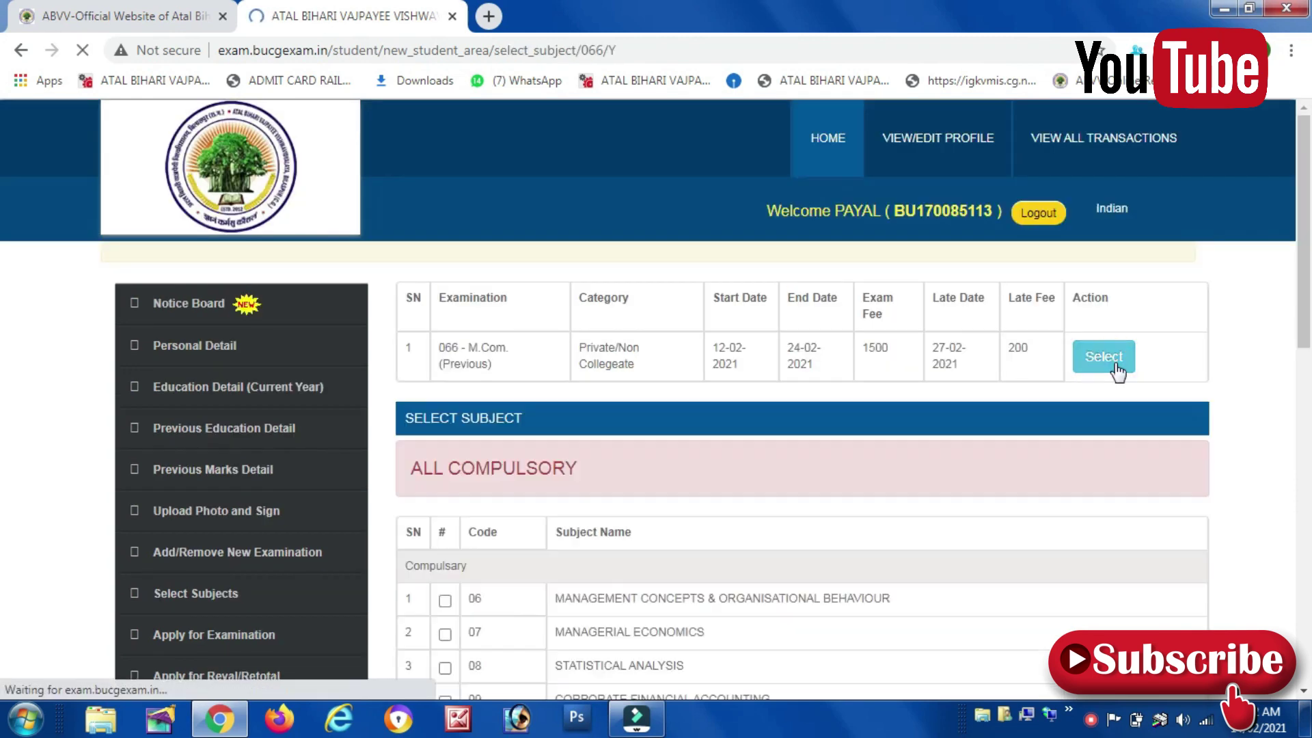
{"action": "scroll", "coordinate": [644, 515], "scroll_direction": "down", "scroll_amount": 3}
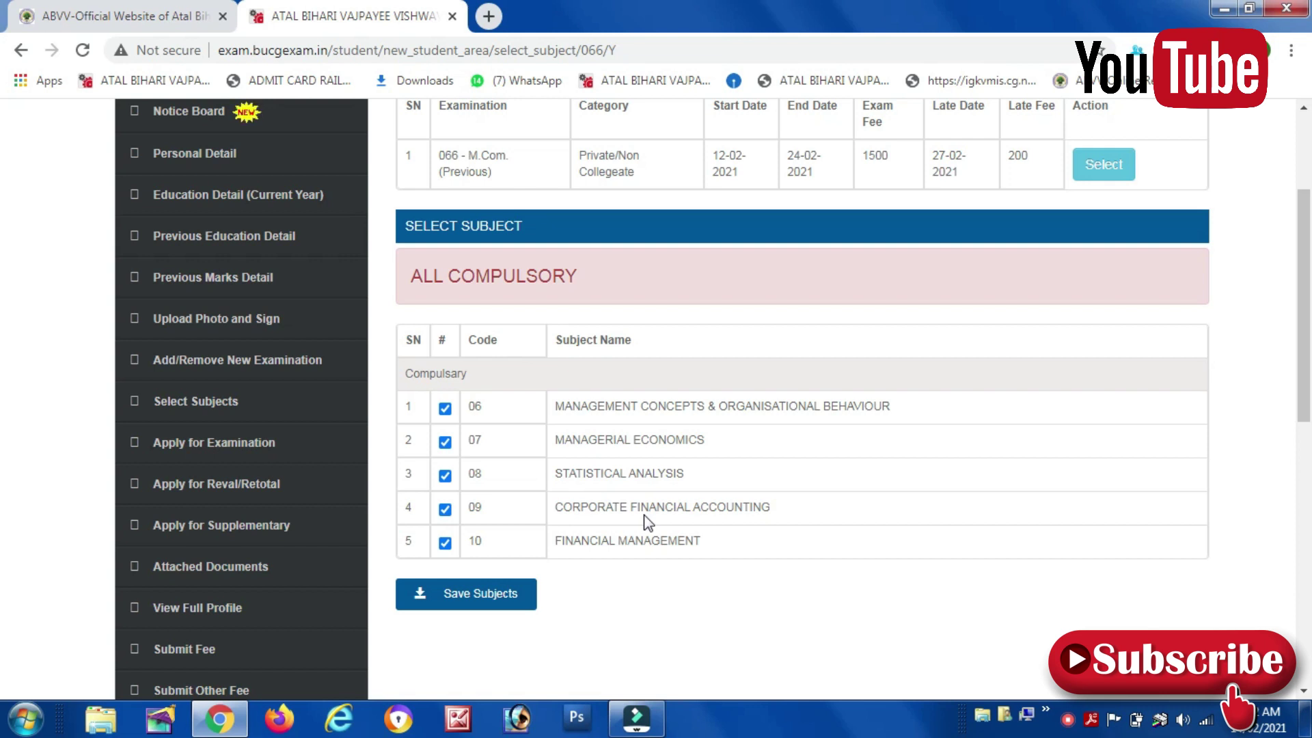
{"action": "scroll", "coordinate": [644, 514], "scroll_direction": "up", "scroll_amount": 2}
{"action": "scroll", "coordinate": [635, 523], "scroll_direction": "down", "scroll_amount": 2}
{"action": "left_click", "coordinate": [499, 602]}
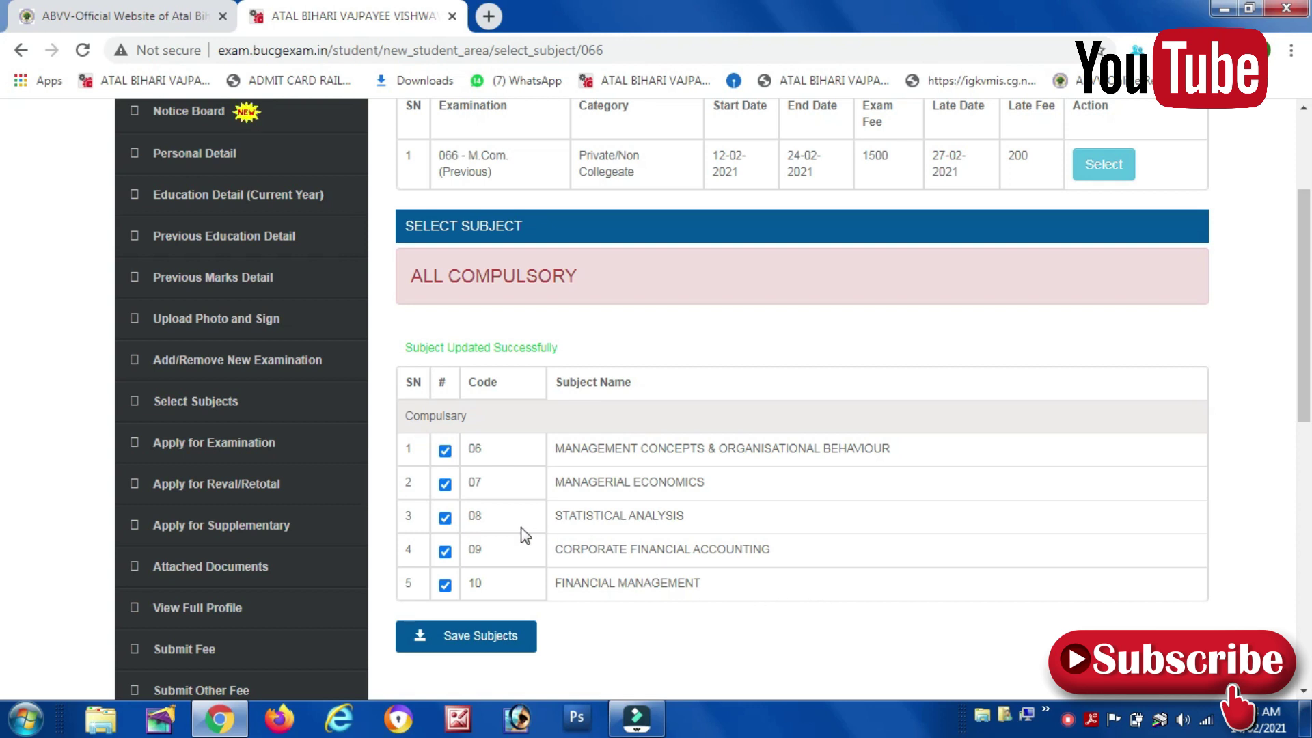
Apply for the 066 - M.Com. (Previous) MAR.-APR. - 2021 examination and review the personal details and subjects in the form preview.
{"action": "left_click", "coordinate": [253, 442]}
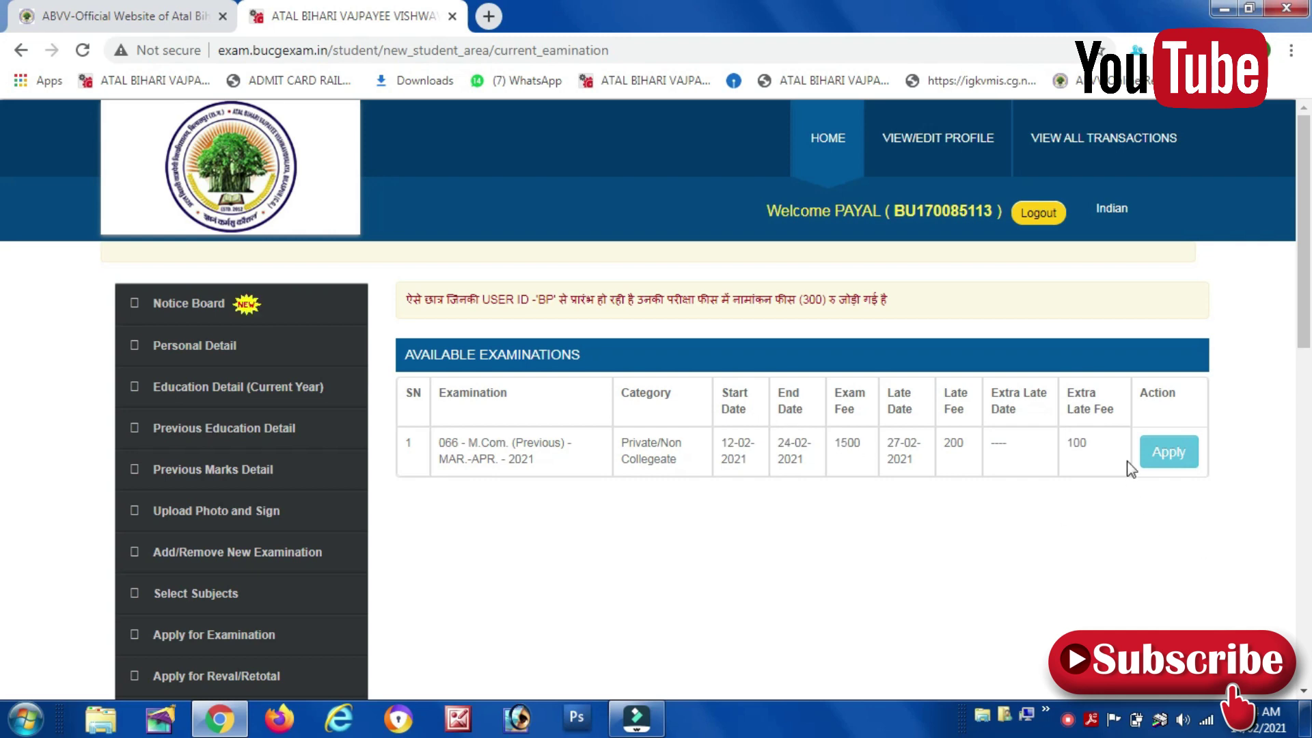
{"action": "left_click", "coordinate": [1159, 453]}
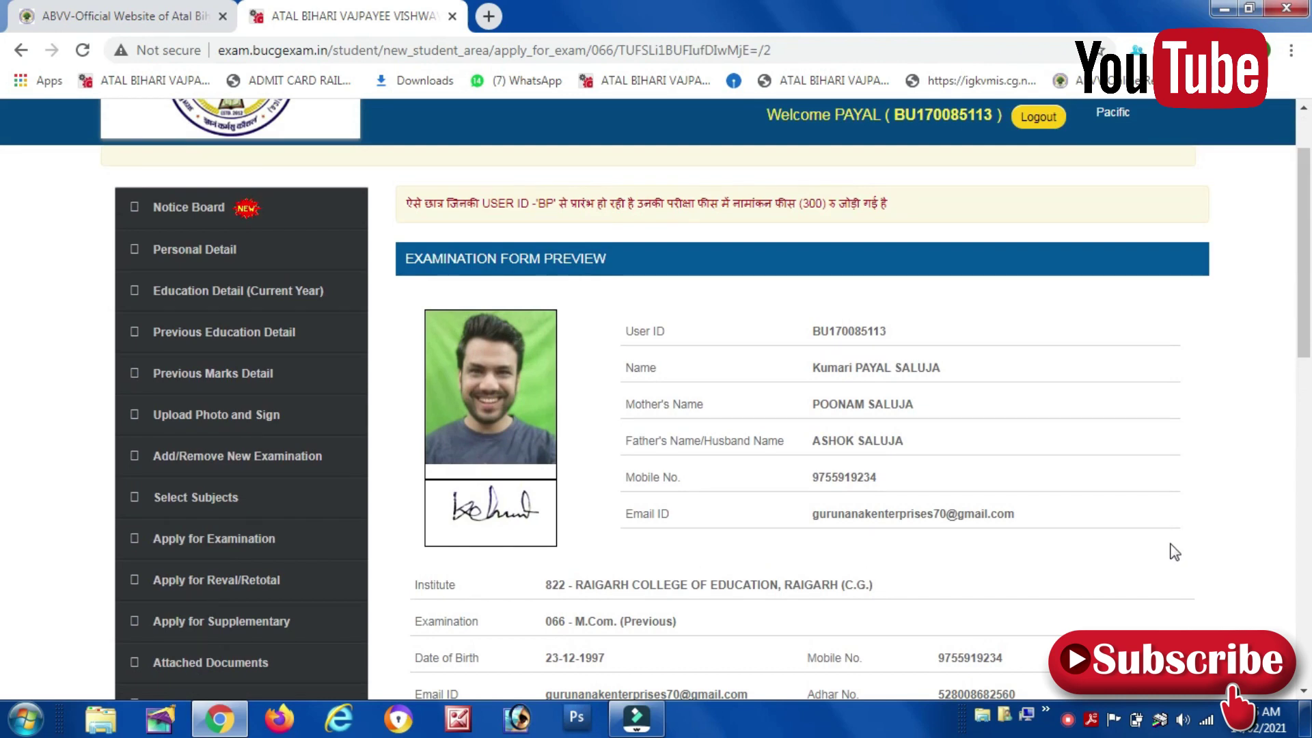
{"action": "scroll", "coordinate": [1174, 552], "scroll_direction": "down", "scroll_amount": 2}
{"action": "scroll", "coordinate": [1173, 552], "scroll_direction": "down", "scroll_amount": 10}
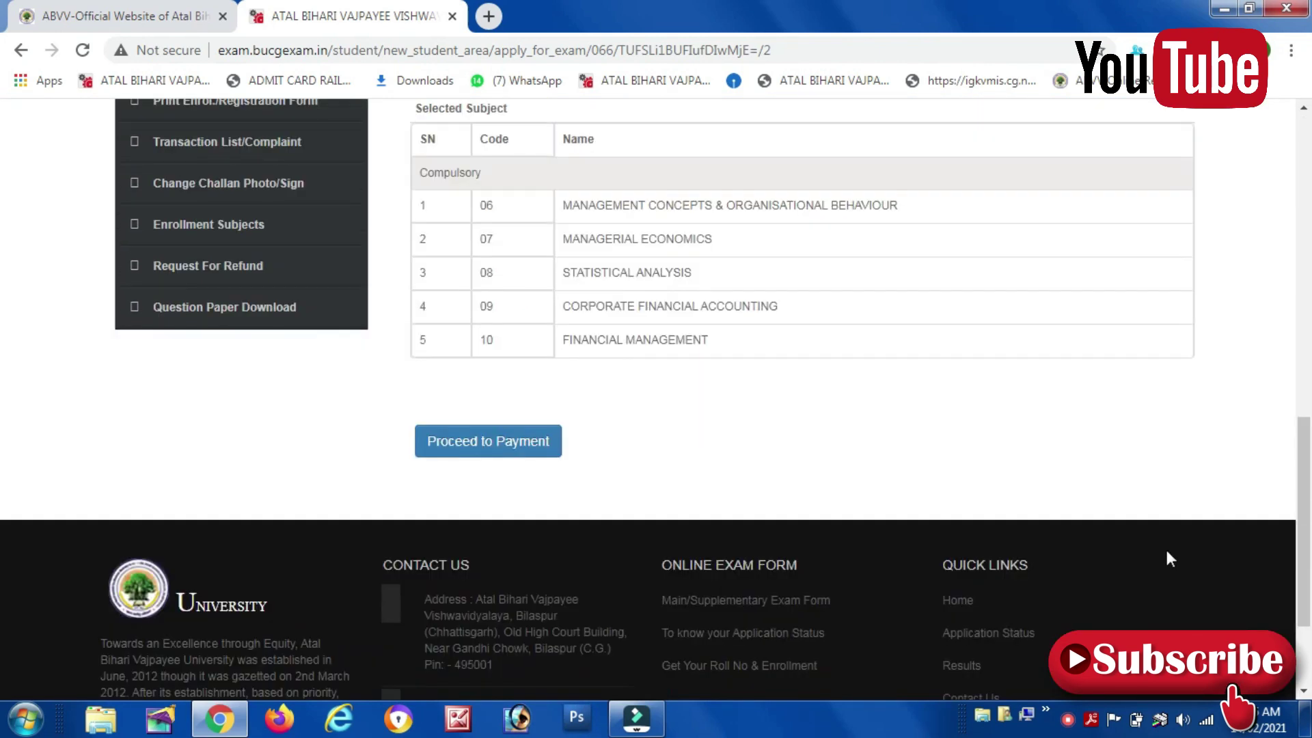
{"action": "scroll", "coordinate": [1169, 559], "scroll_direction": "up", "scroll_amount": 12}
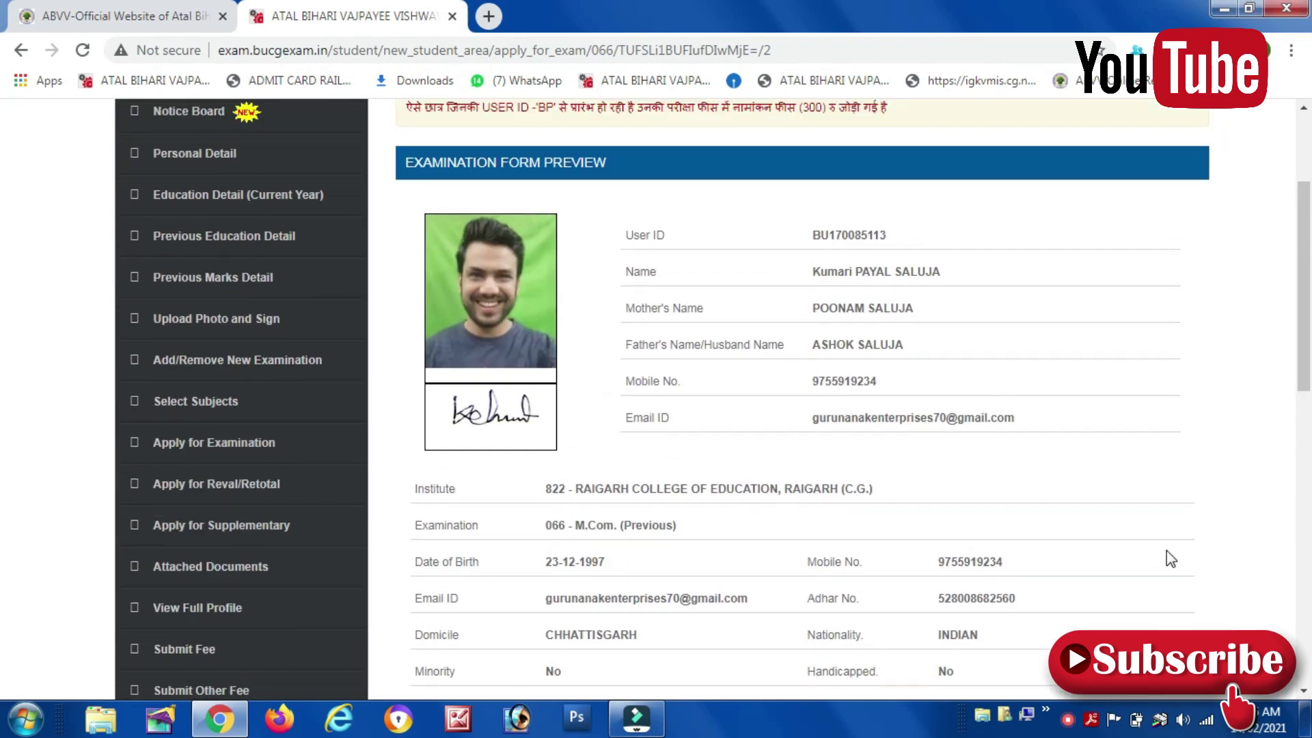
{"action": "scroll", "coordinate": [1167, 558], "scroll_direction": "down", "scroll_amount": 3}
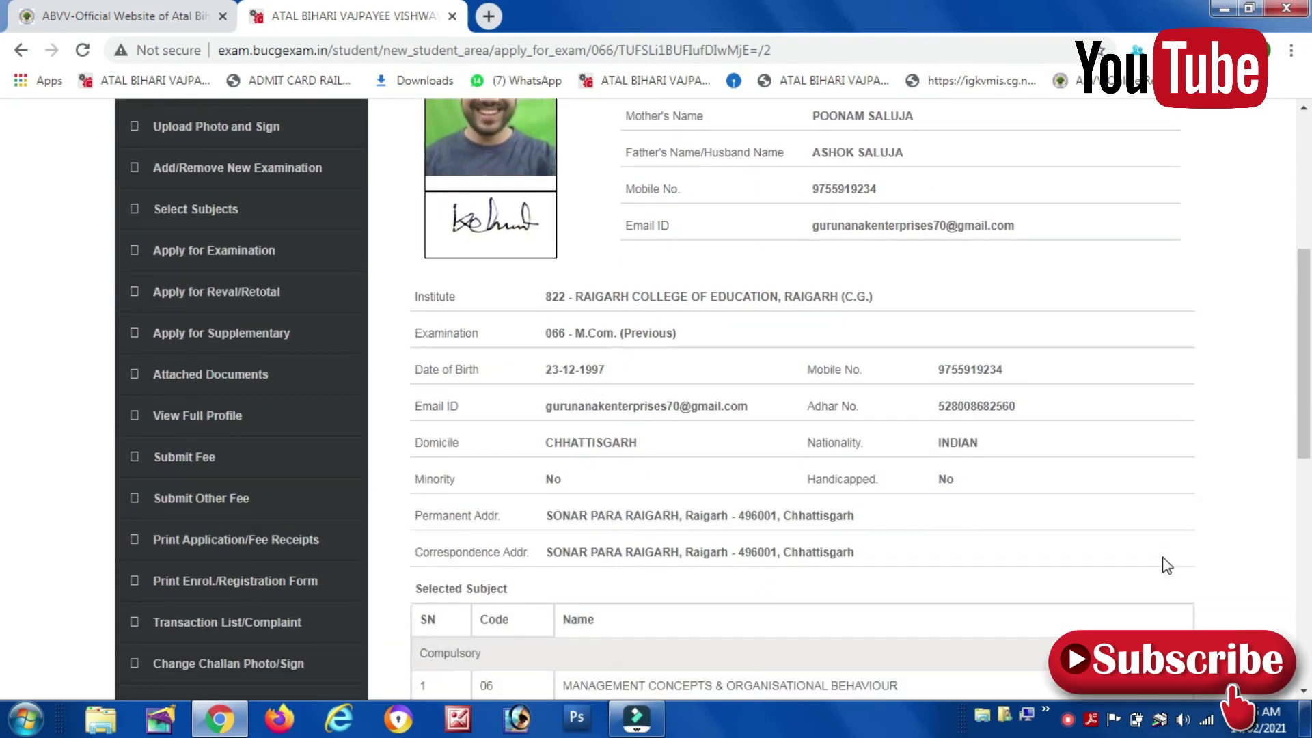
{"action": "scroll", "coordinate": [1144, 563], "scroll_direction": "down", "scroll_amount": 4}
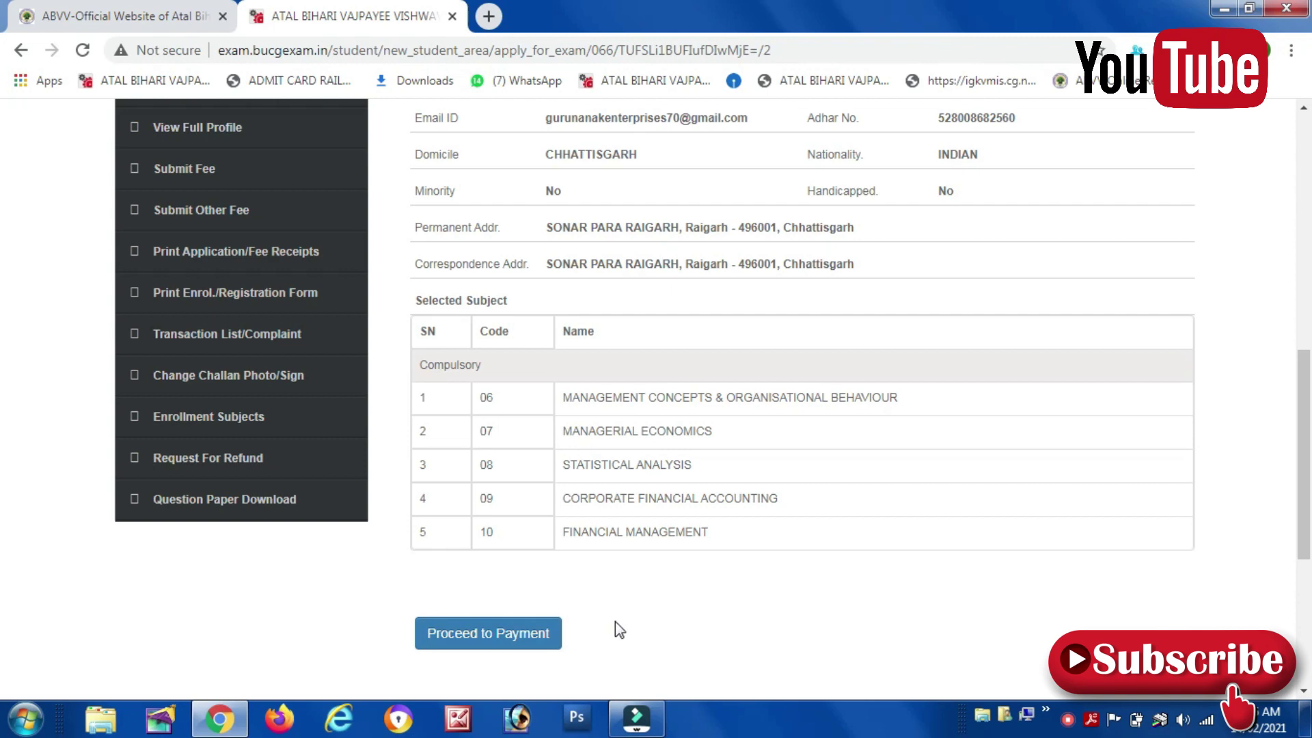
{"action": "scroll", "coordinate": [614, 621], "scroll_direction": "up", "scroll_amount": 8}
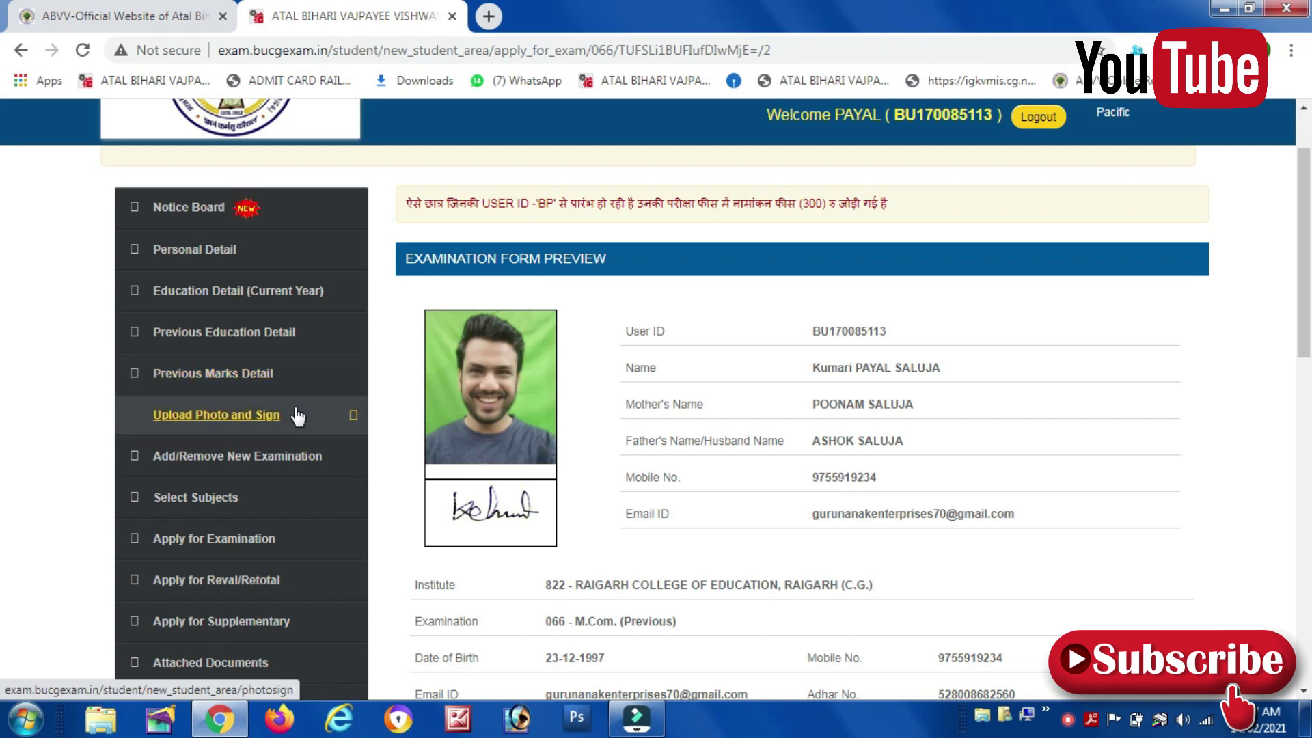
{"action": "scroll", "coordinate": [299, 422], "scroll_direction": "down", "scroll_amount": 1}
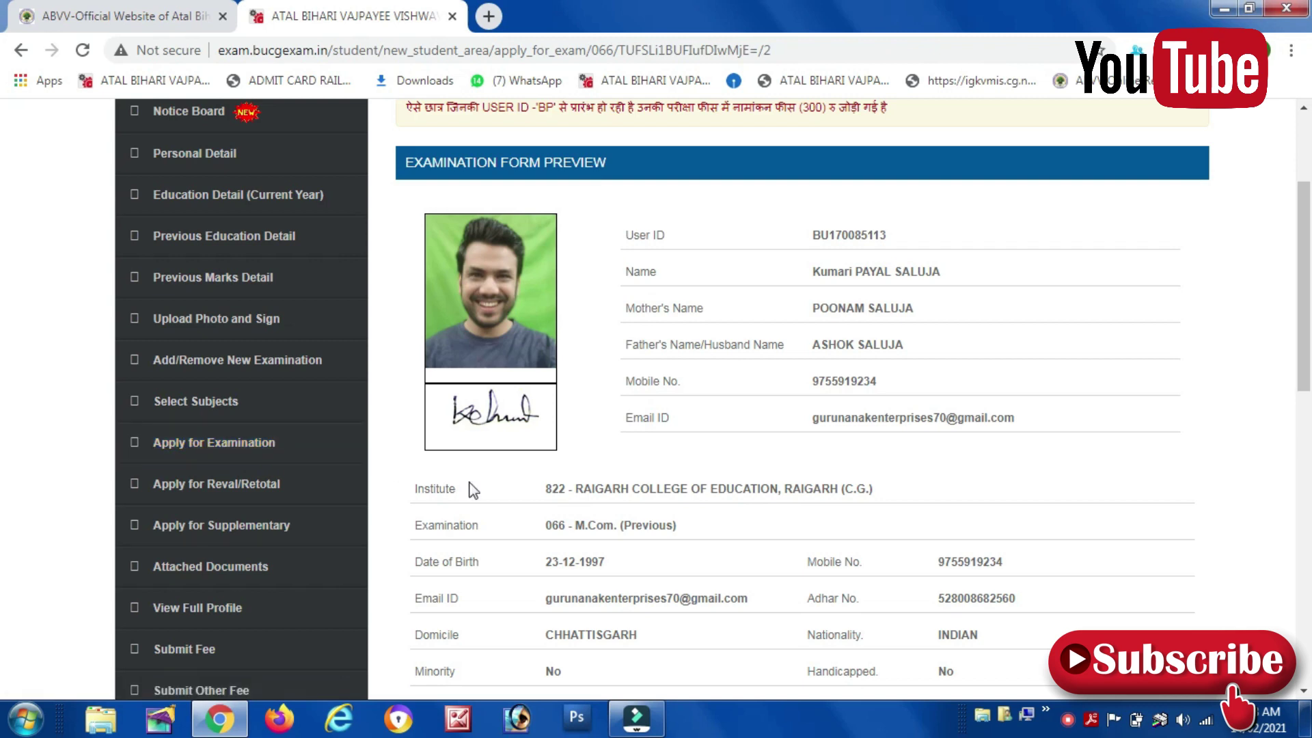
Proceed from the examination form preview to the fee payment and continue to the payment gateway.
{"action": "scroll", "coordinate": [480, 478], "scroll_direction": "down", "scroll_amount": 10}
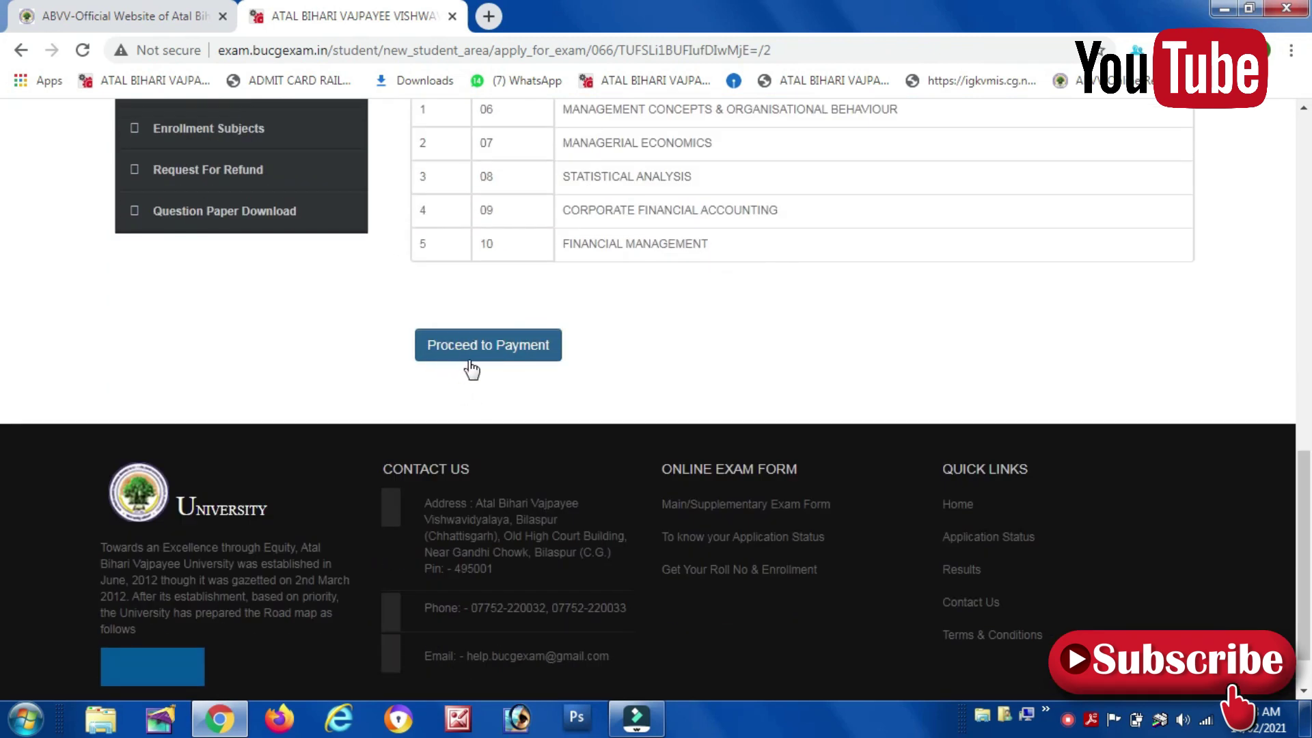
{"action": "left_click", "coordinate": [470, 354]}
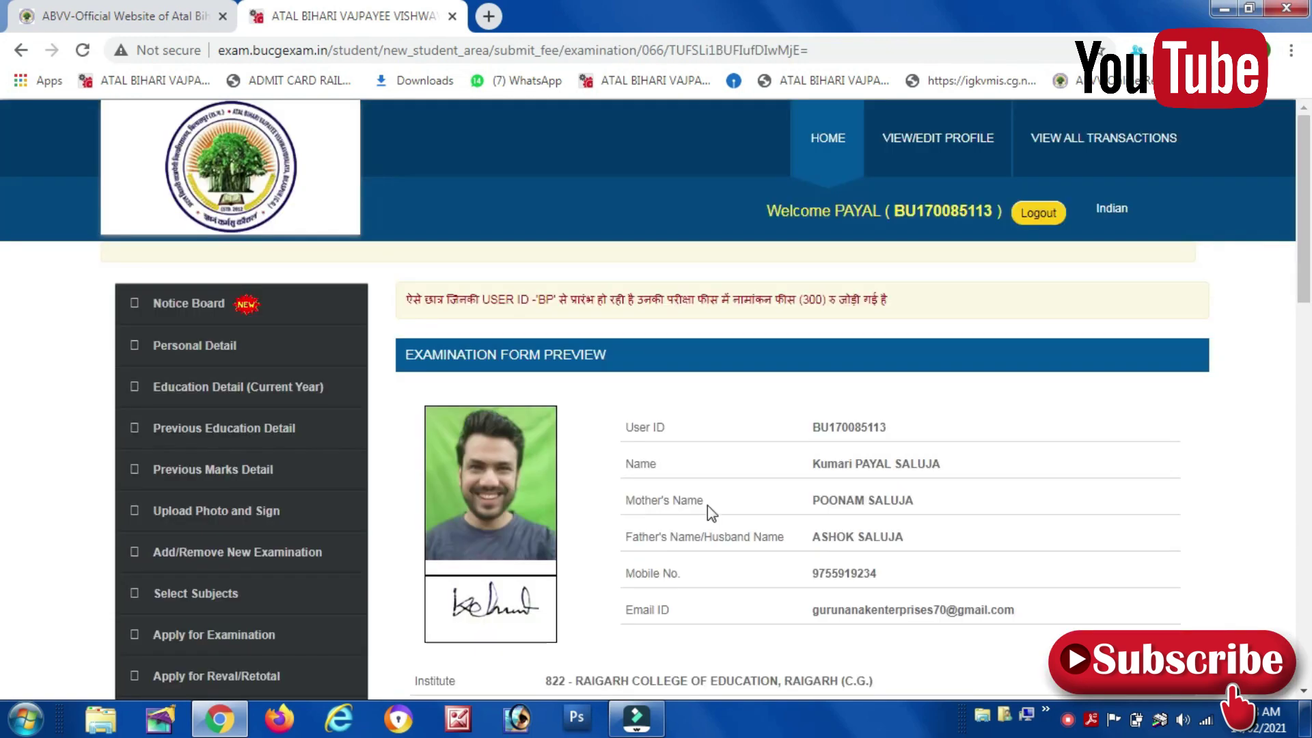
{"action": "scroll", "coordinate": [707, 506], "scroll_direction": "down", "scroll_amount": 10}
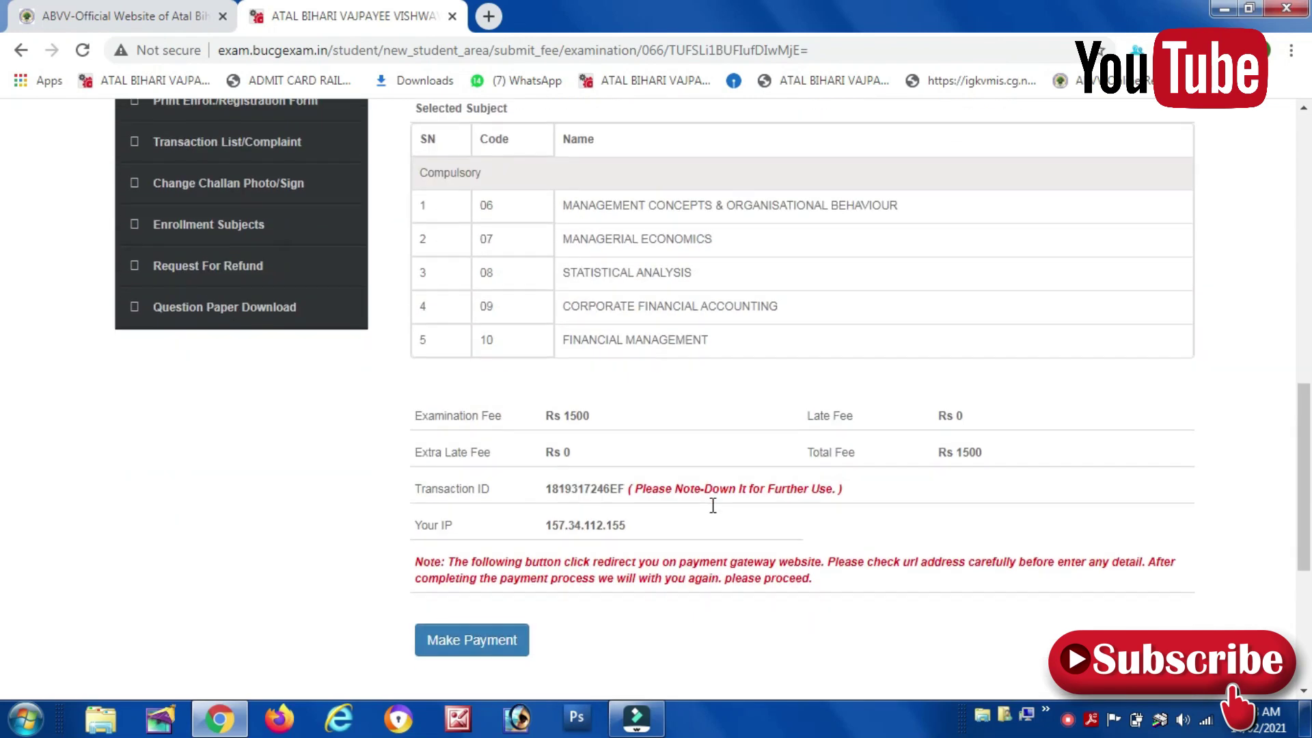
{"action": "scroll", "coordinate": [713, 505], "scroll_direction": "down", "scroll_amount": 4}
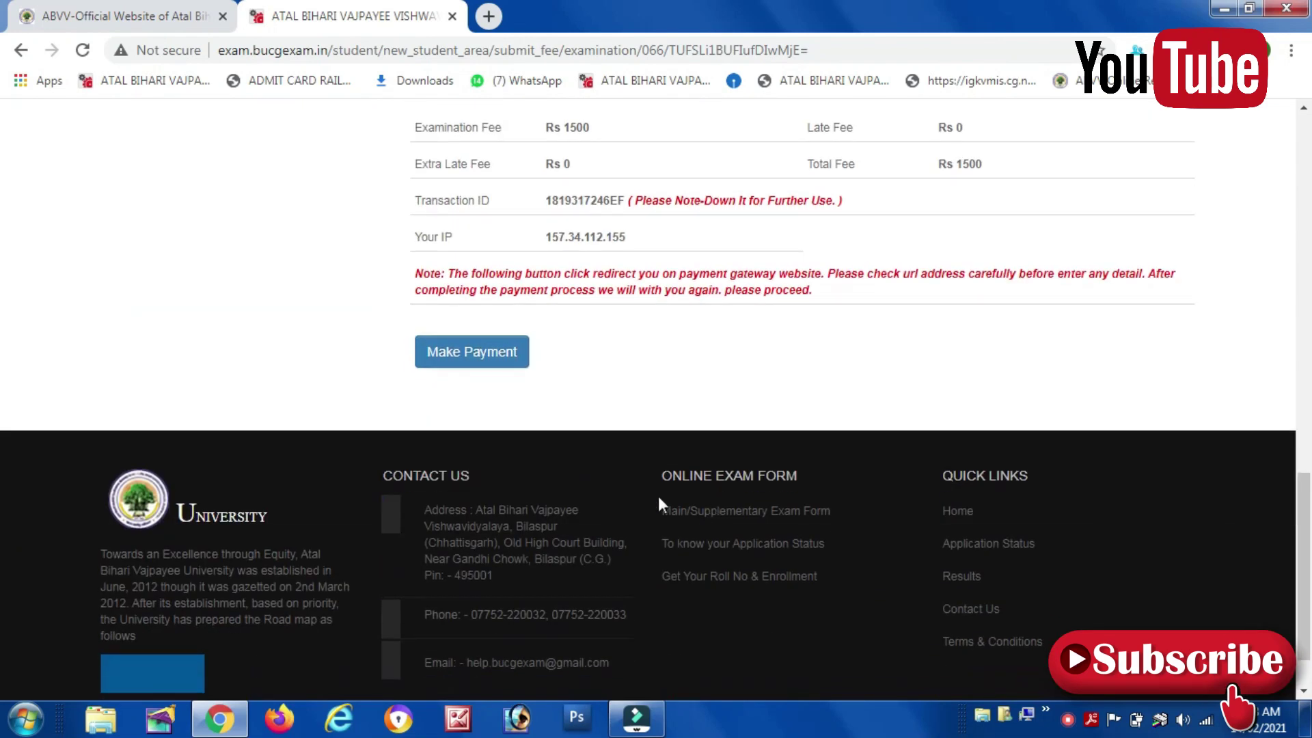
{"action": "left_click", "coordinate": [465, 360]}
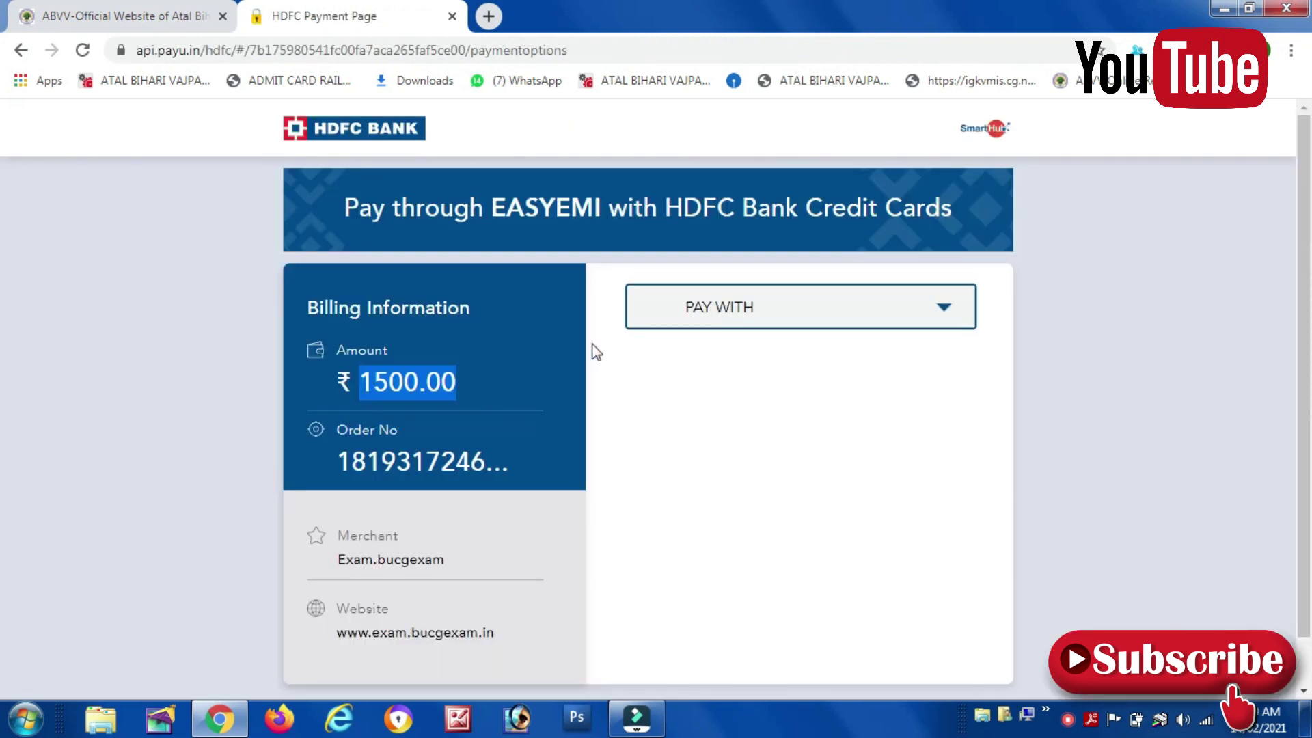
Choose Net Banking with State Bank of India as the payment method and proceed to the user name field on the bank's login page.
{"action": "left_click", "coordinate": [702, 331]}
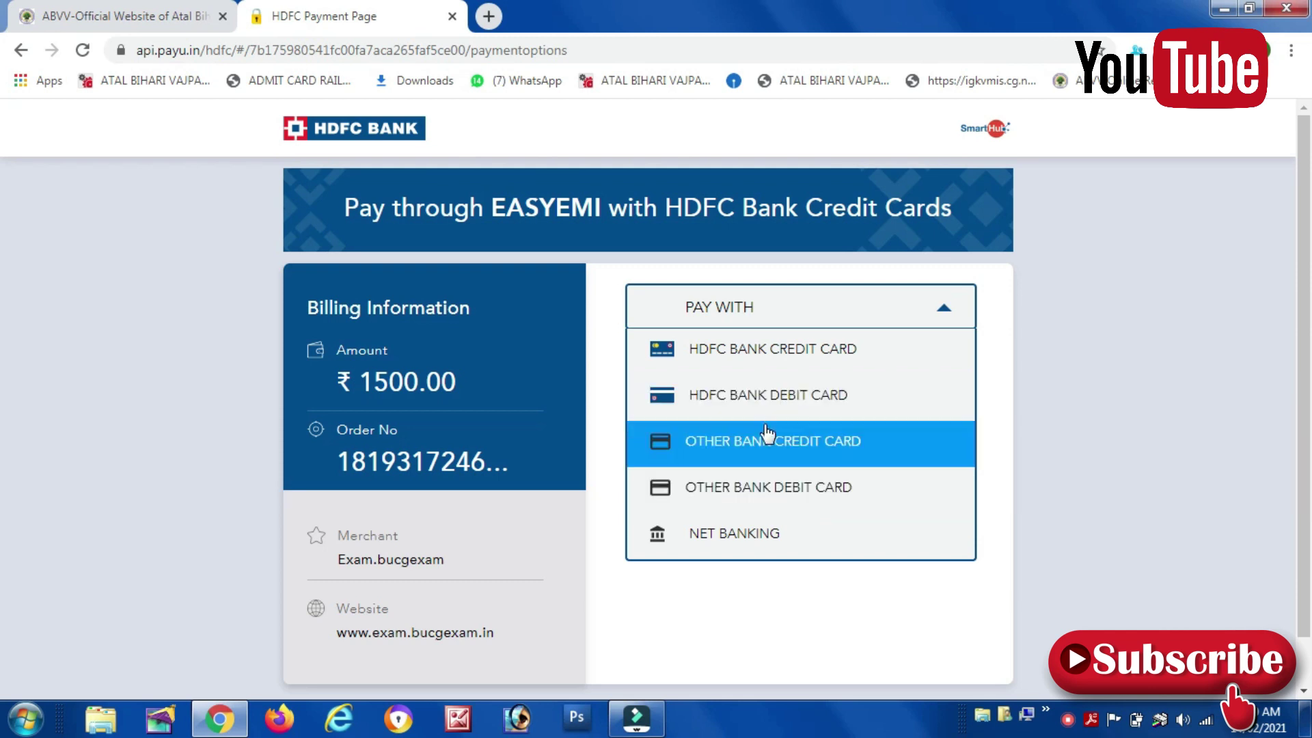
{"action": "left_click", "coordinate": [732, 535]}
{"action": "scroll", "coordinate": [782, 541], "scroll_direction": "down", "scroll_amount": 5}
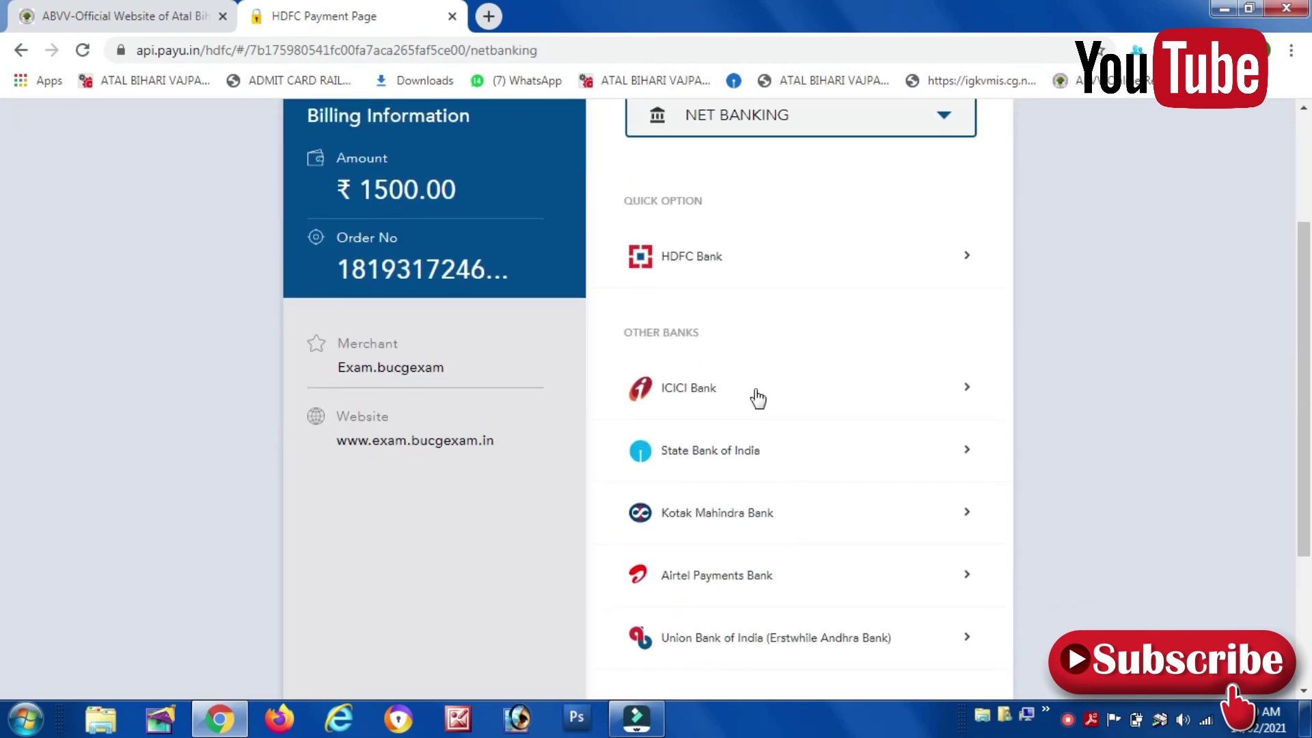
{"action": "scroll", "coordinate": [731, 345], "scroll_direction": "up", "scroll_amount": 3}
{"action": "left_click", "coordinate": [724, 451]}
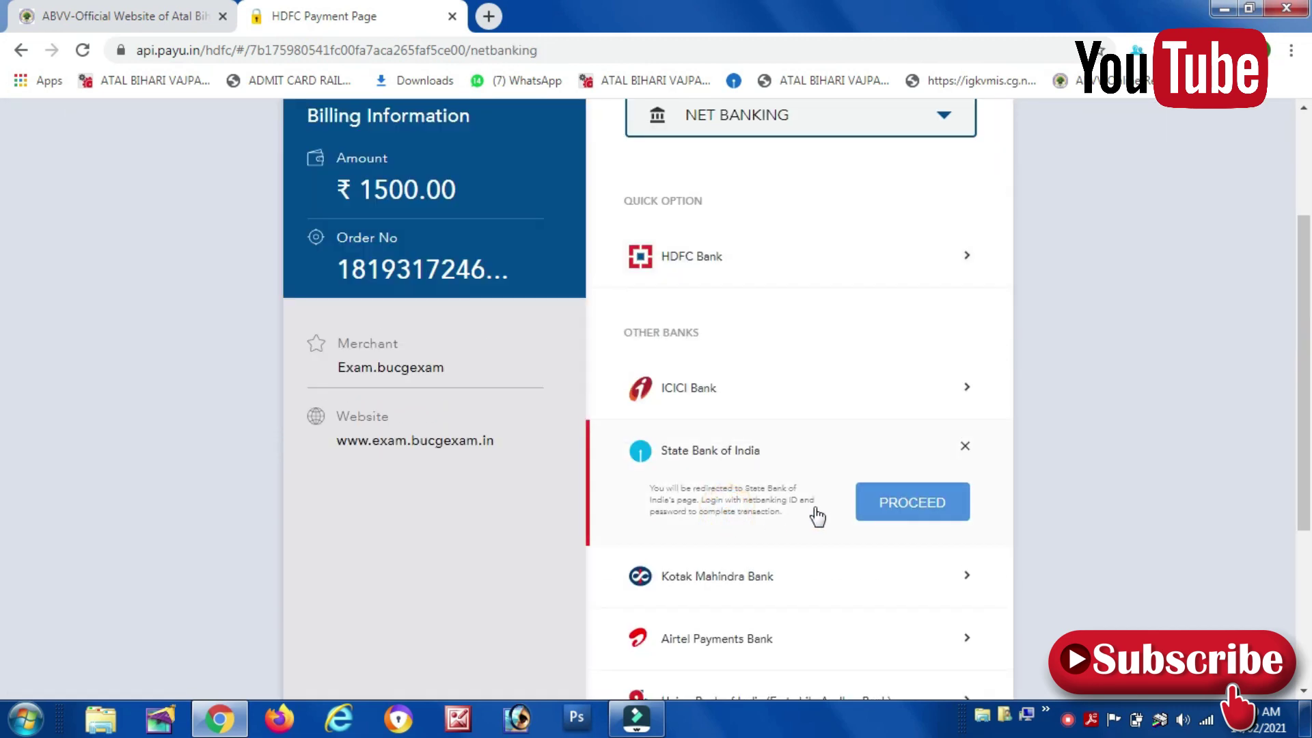
{"action": "left_click", "coordinate": [897, 505]}
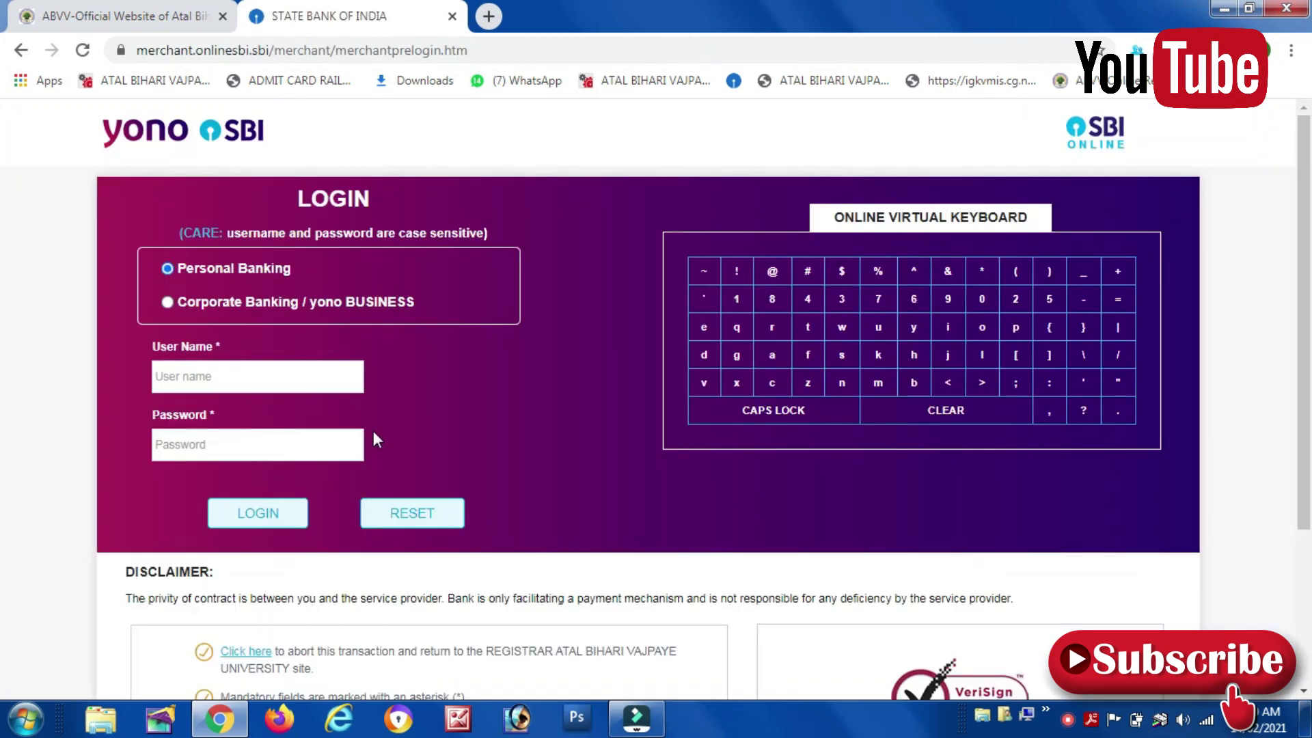
{"action": "left_click", "coordinate": [187, 369]}
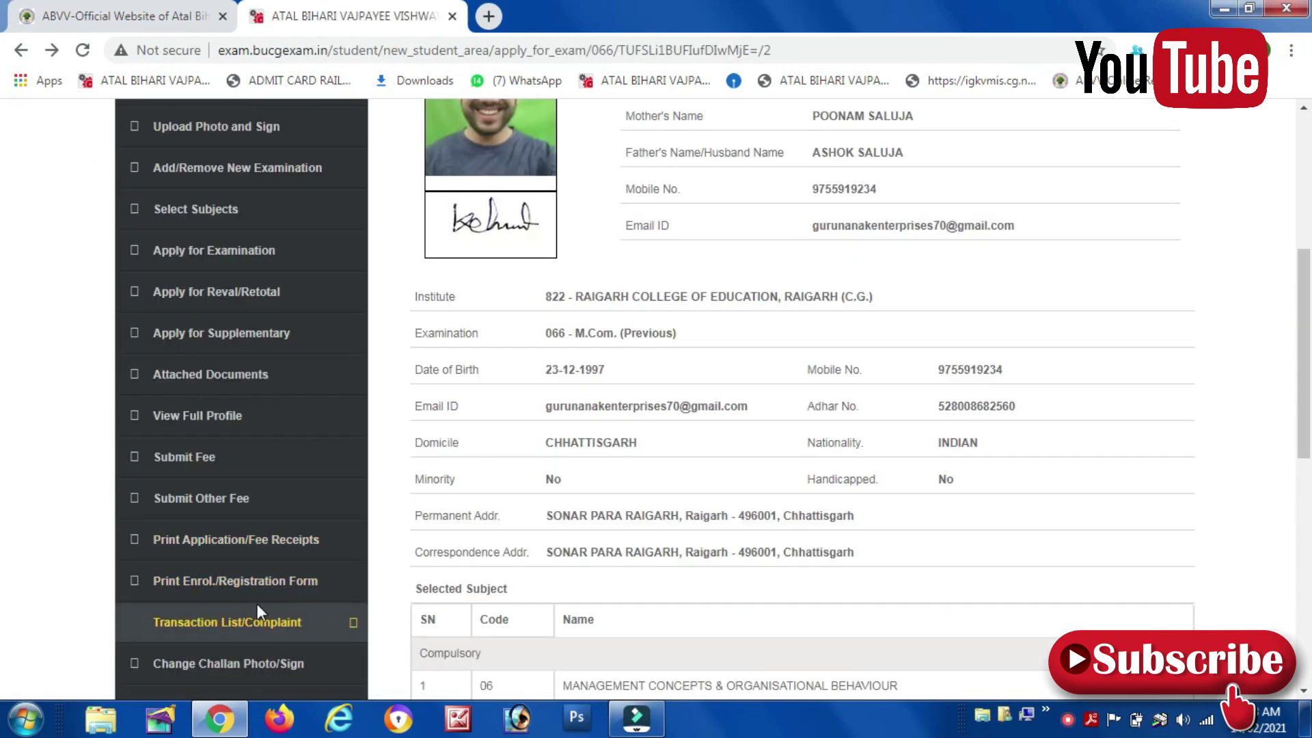
Open the fee receipt list, preview the printable exam fee receipt for examination 007, and return to the list.
{"action": "left_click", "coordinate": [312, 549]}
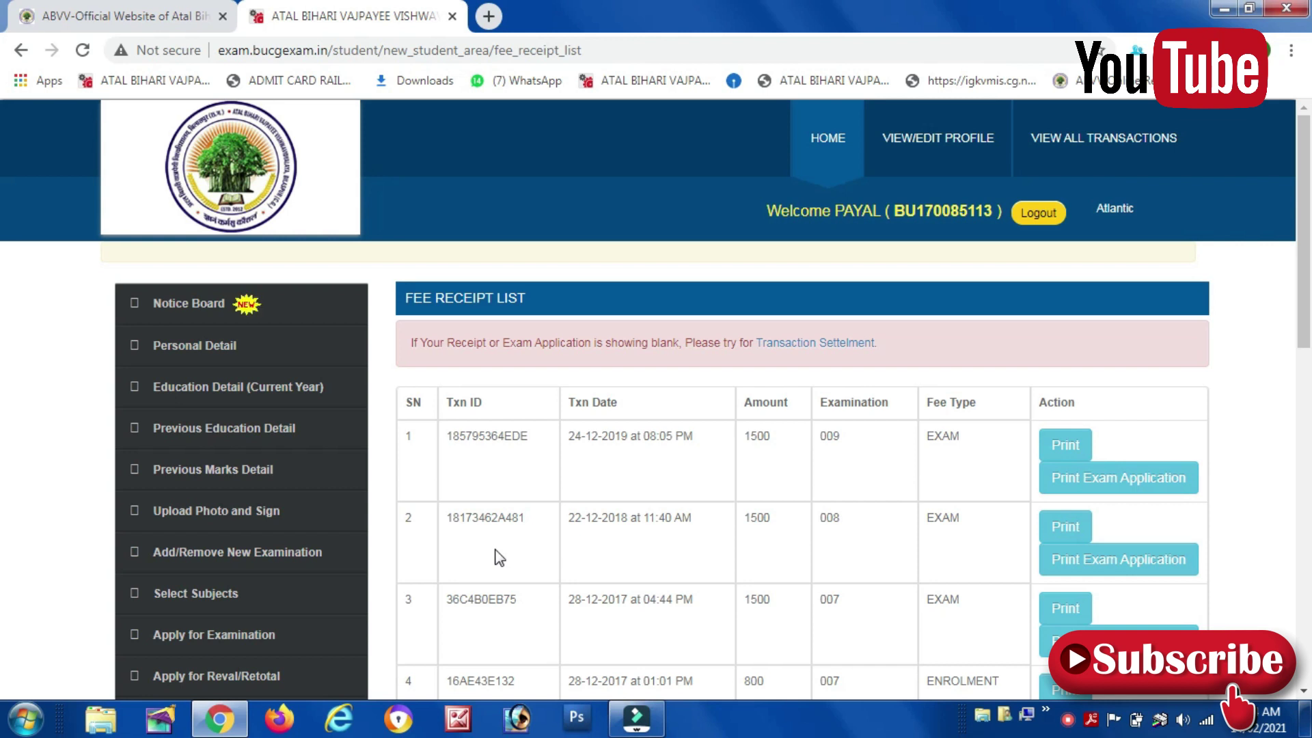
{"action": "left_click", "coordinate": [1060, 451]}
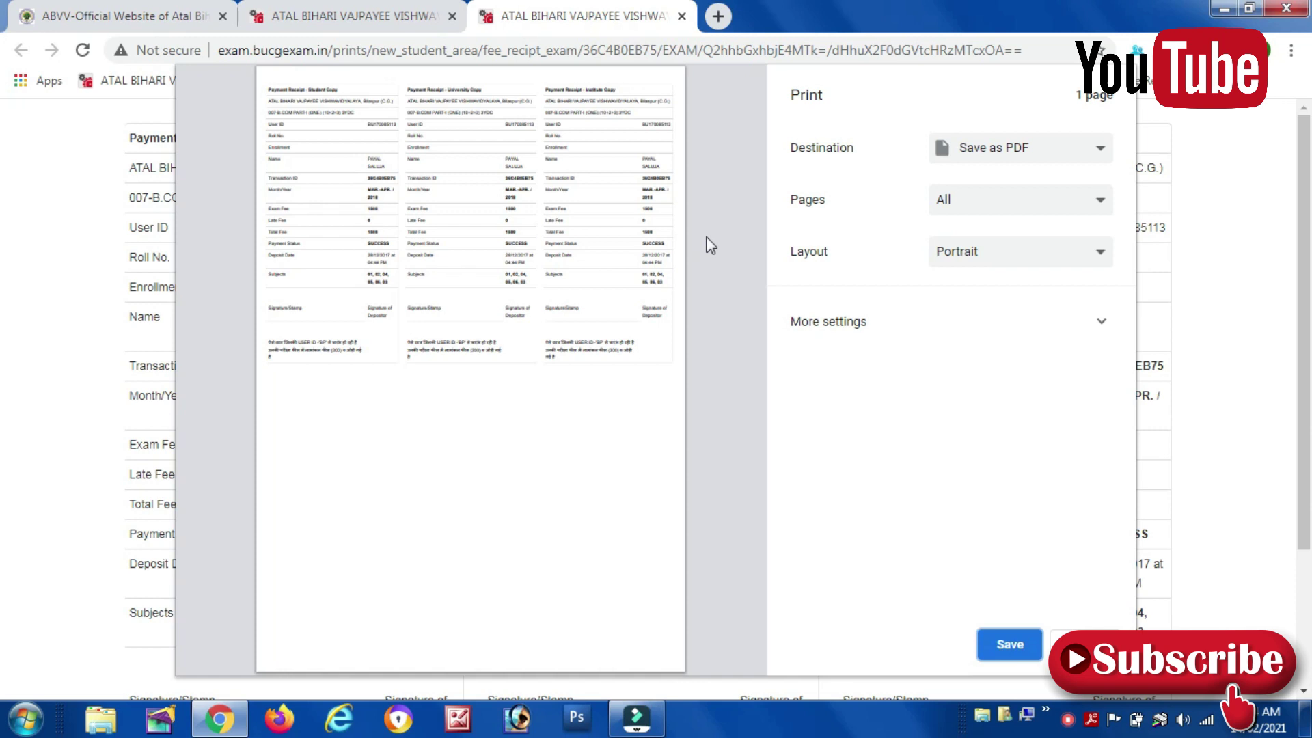
{"action": "left_click", "coordinate": [416, 16]}
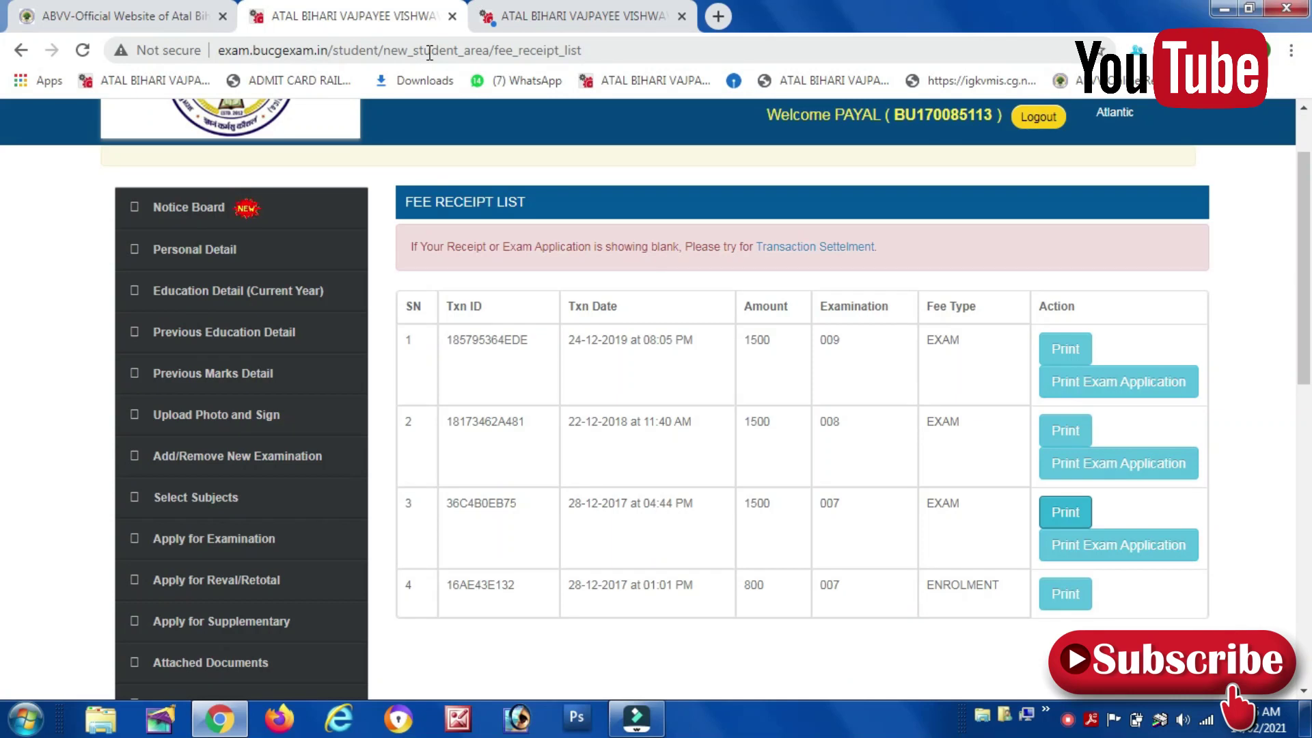